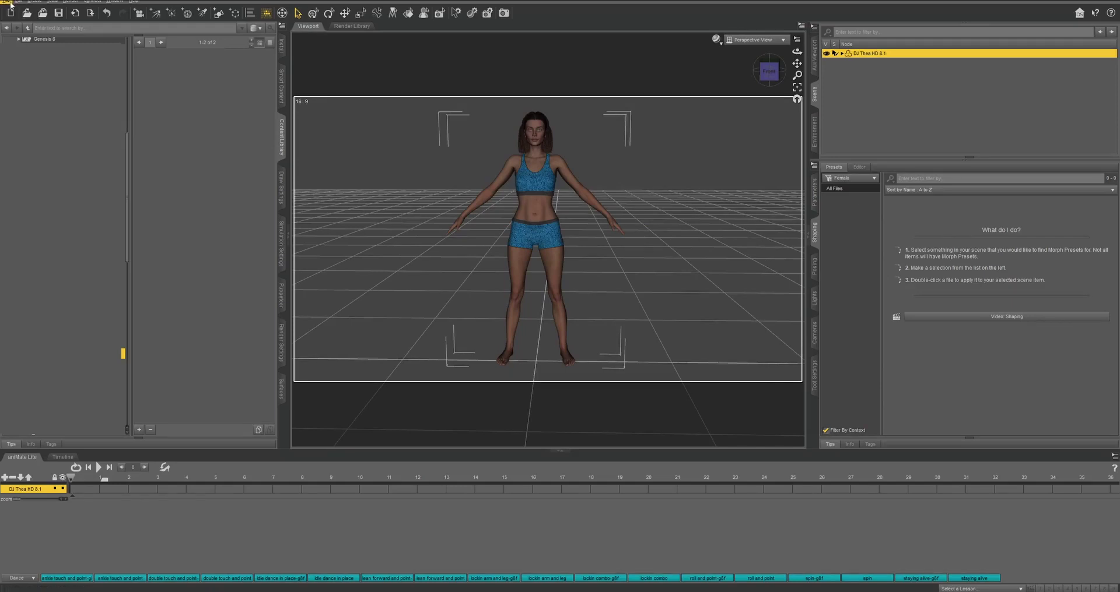
- Export the Daz figure through the Daz to Unreal bridge, accept the settings, and dismiss the completion message
left_click(11, 5)
mouse_move(41, 179)
left_click(120, 192)
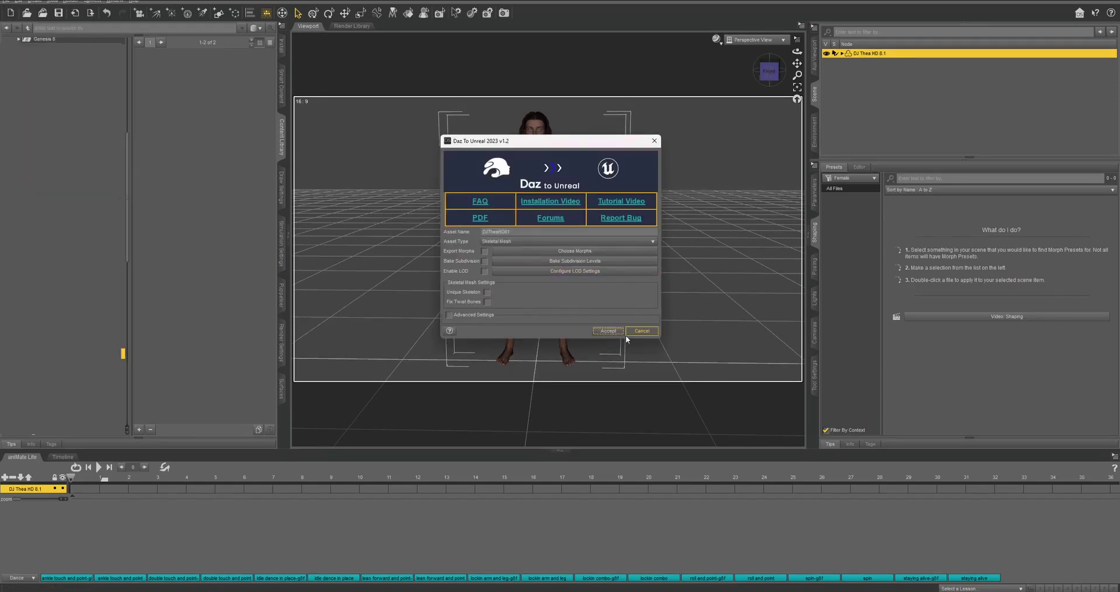
left_click(607, 333)
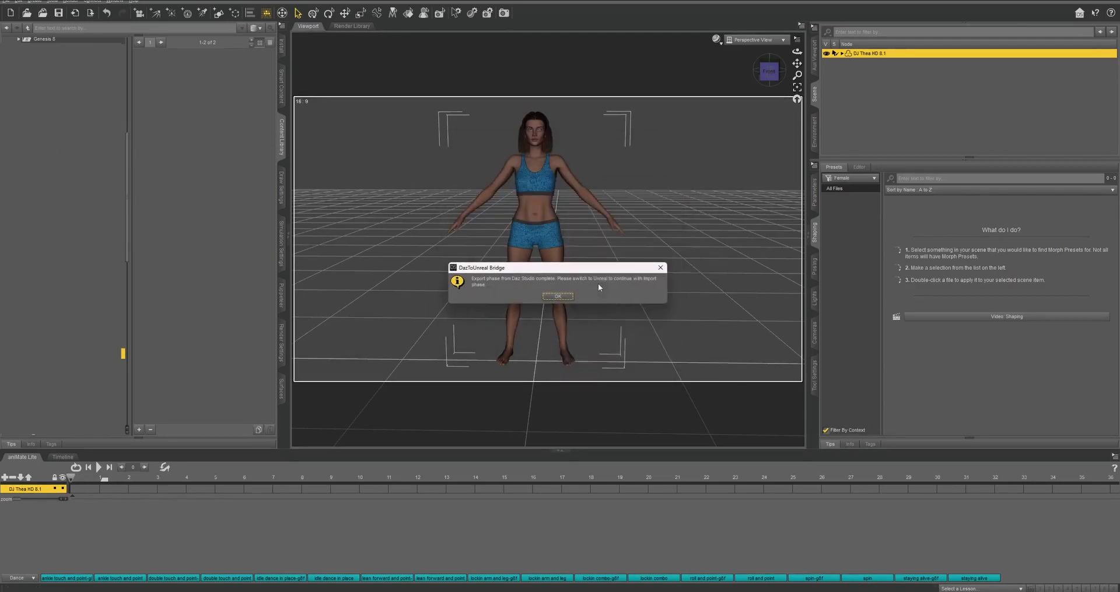
left_click(573, 298)
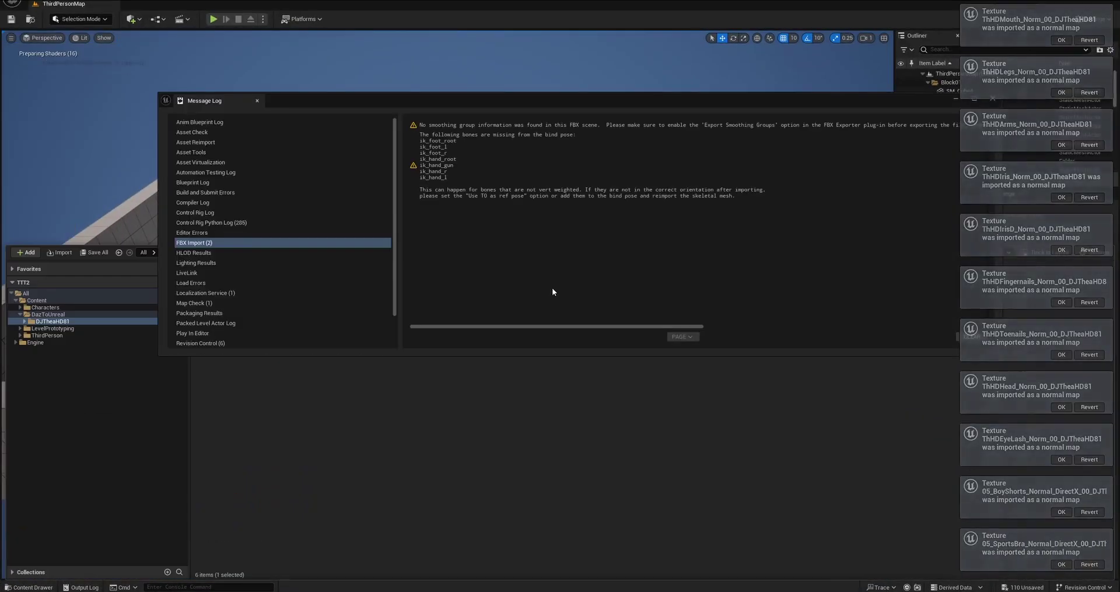
- Close the Message Log and open DJTheaHD81 in the mesh editor, turning the preview to face the character
left_click(992, 98)
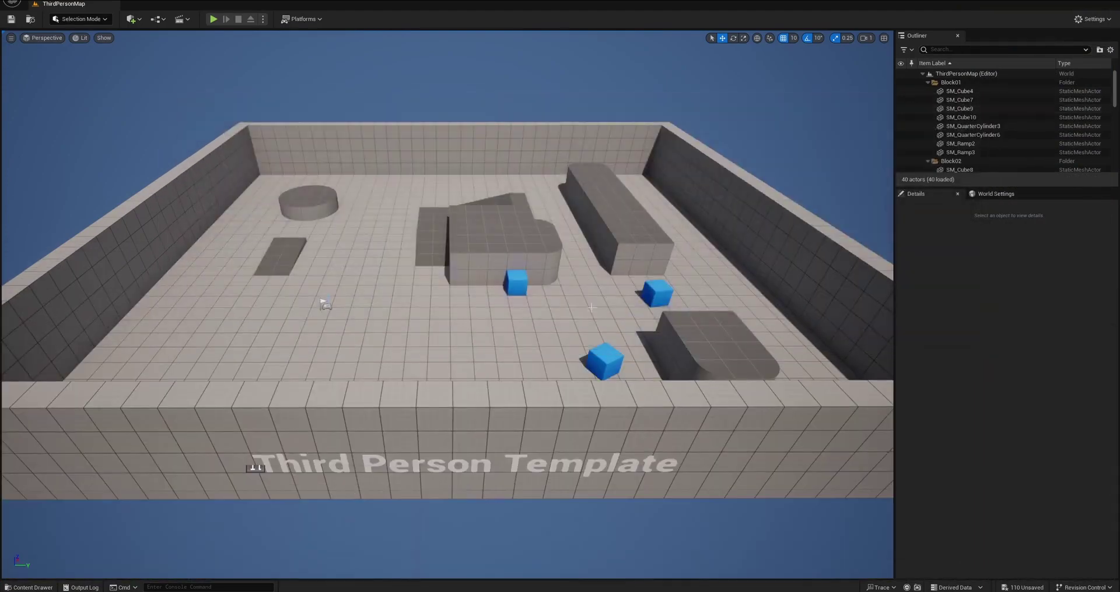
left_click(41, 587)
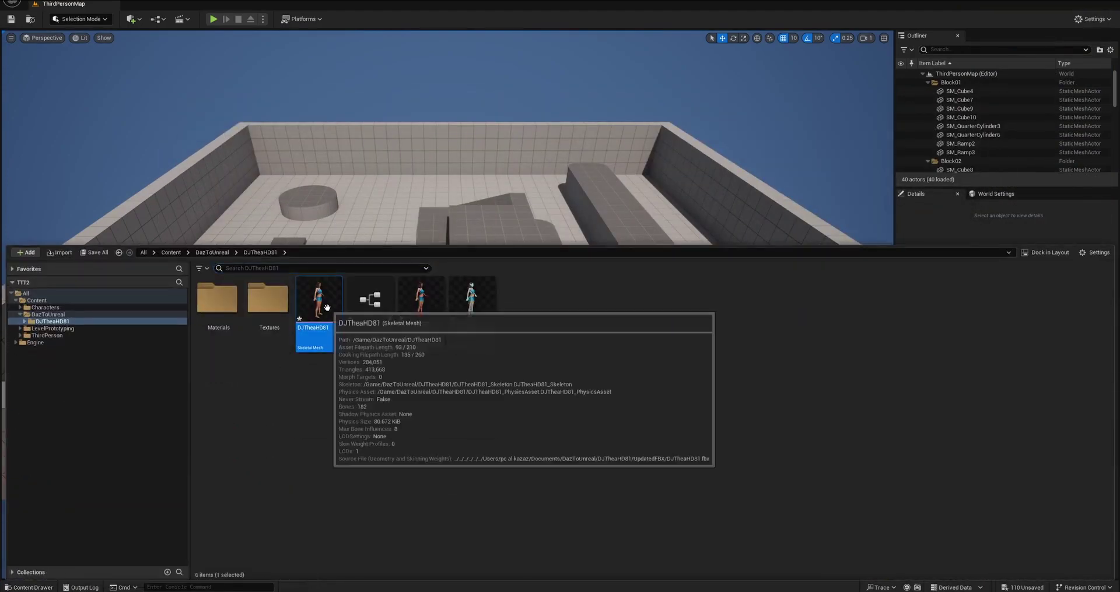
double_click(318, 326)
right_click_drag(504, 213, 503, 213)
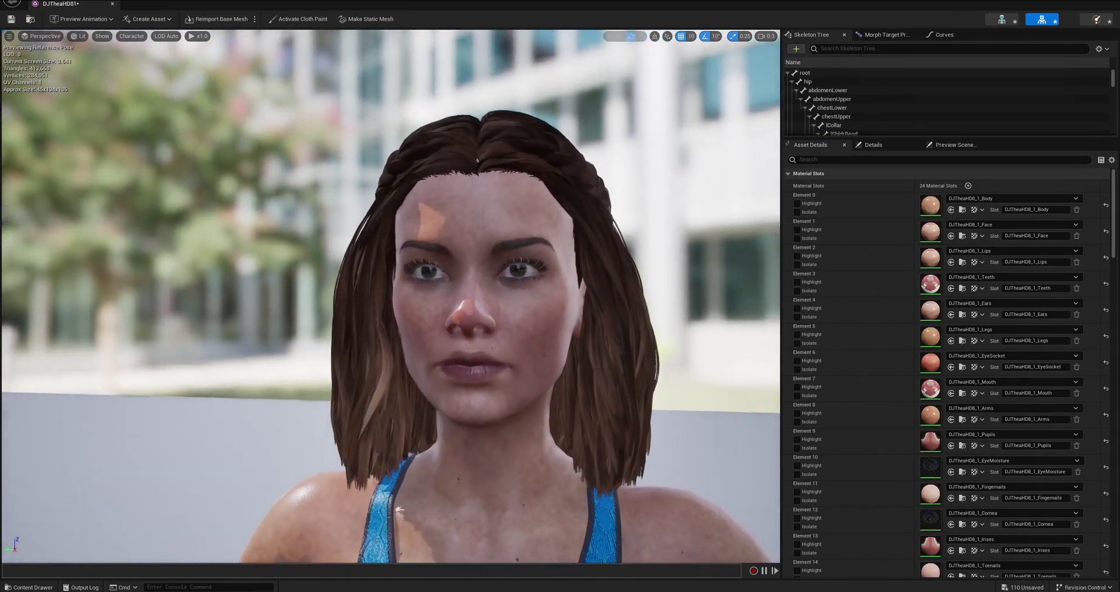
right_click_drag(586, 175, 586, 175)
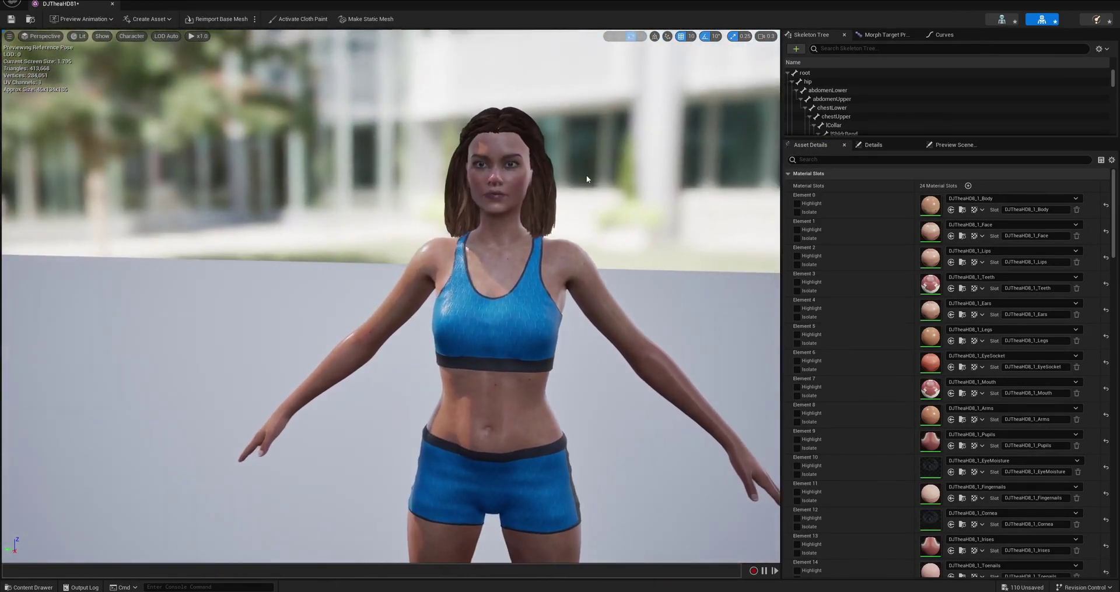
- Dock the mesh editor beside the level, return to ThirdPersonMap, and show the DJTheaHD81 folder
left_click_drag(97, 5, 180, 55)
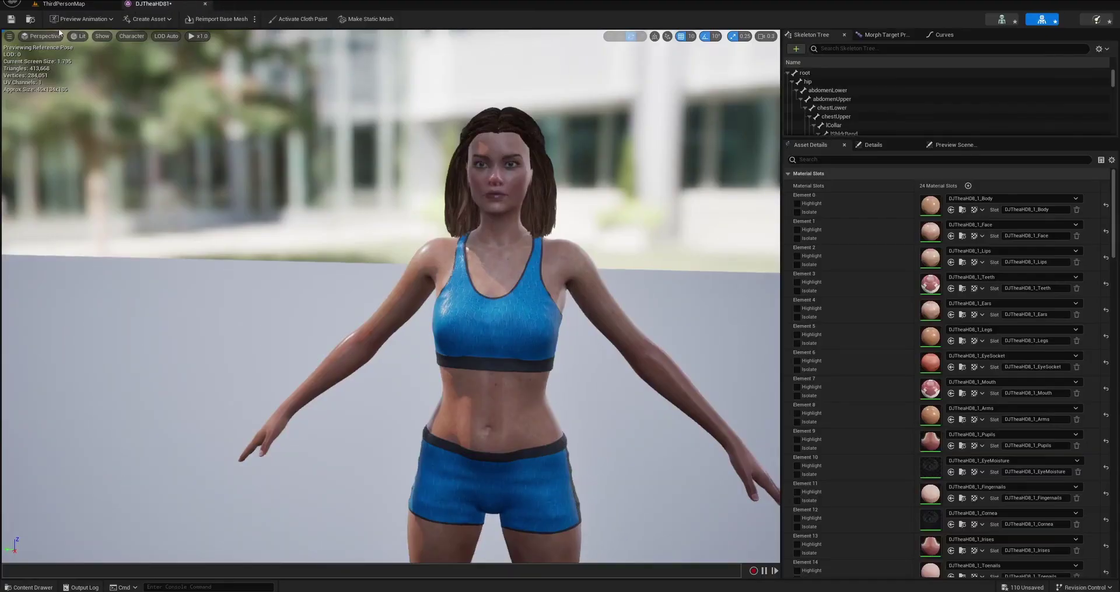
left_click(66, 5)
left_click(30, 588)
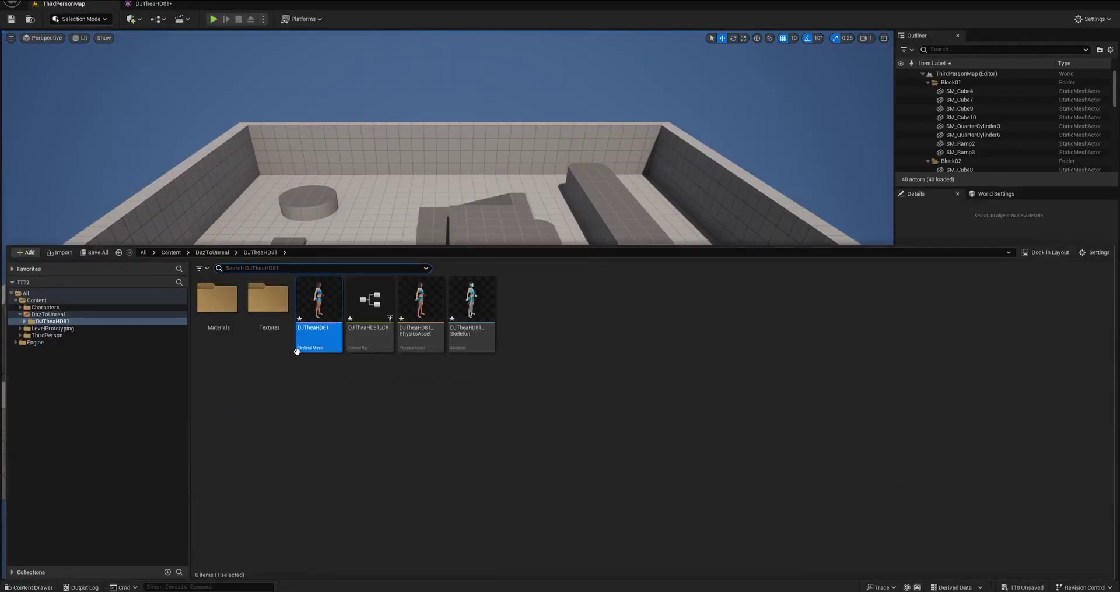
- Export the DJTheaHD81 skeletal mesh to an FBX file via Asset Actions > Export
right_click(327, 300)
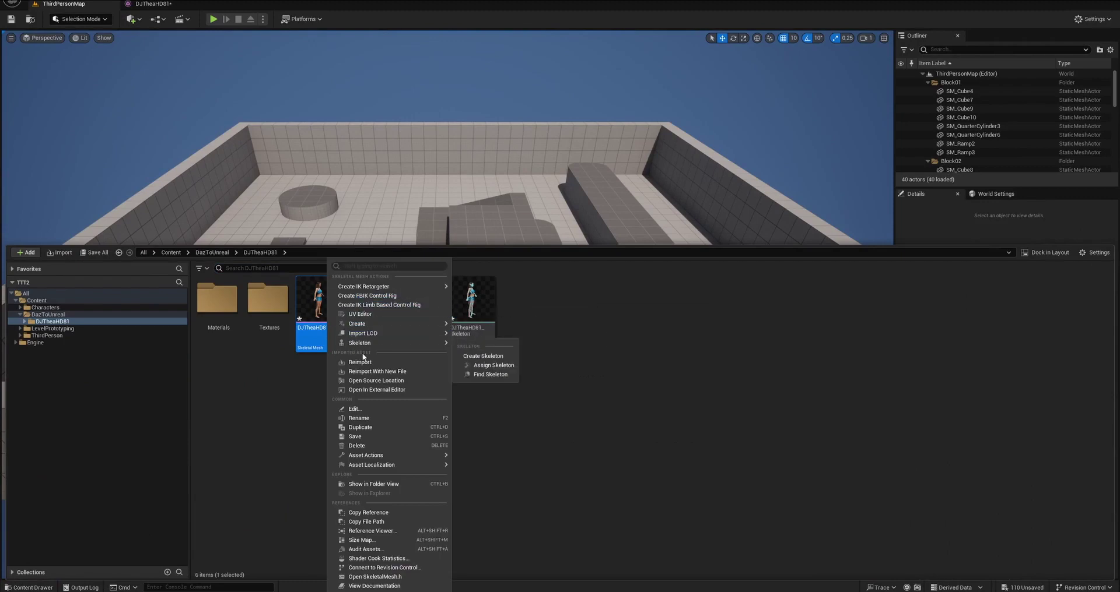
mouse_move(429, 457)
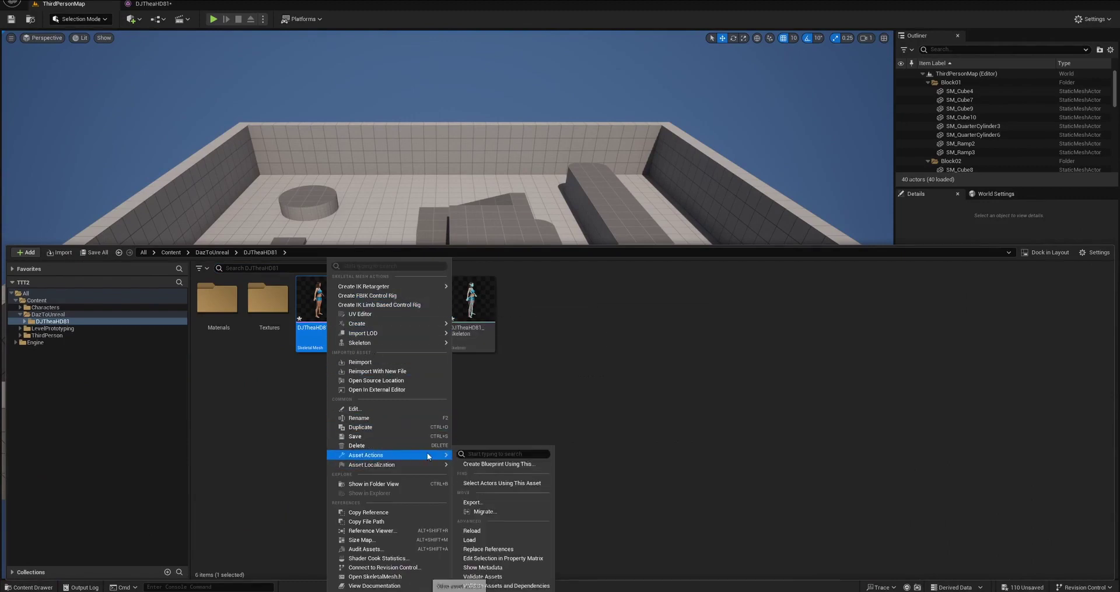
left_click(491, 502)
left_click(757, 493)
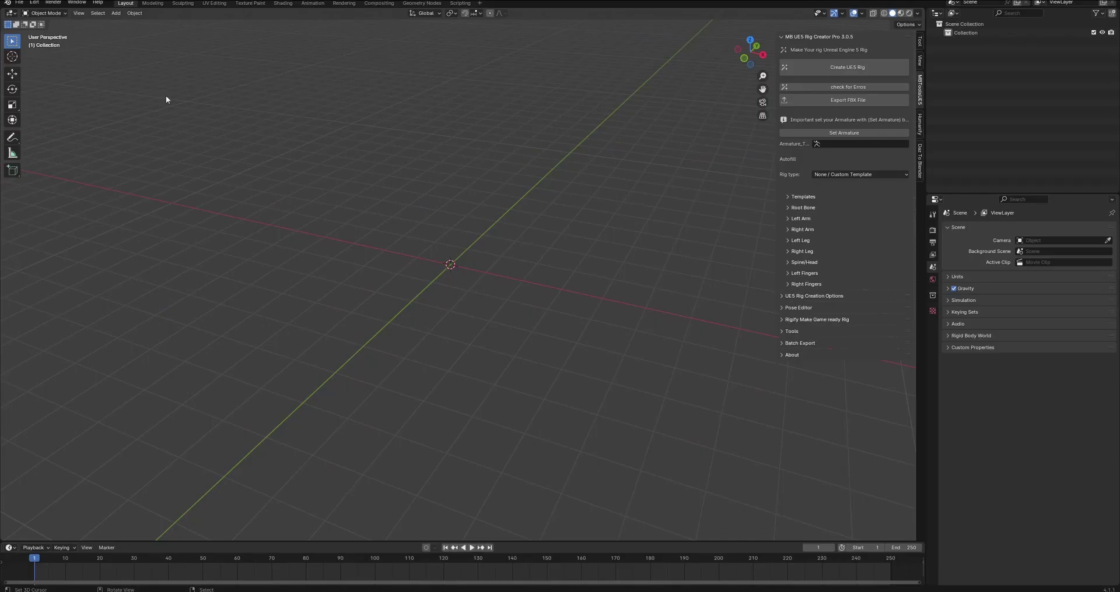
- Import DJTheaHD81.FBX into the Blender scene
left_click(17, 3)
mouse_move(51, 132)
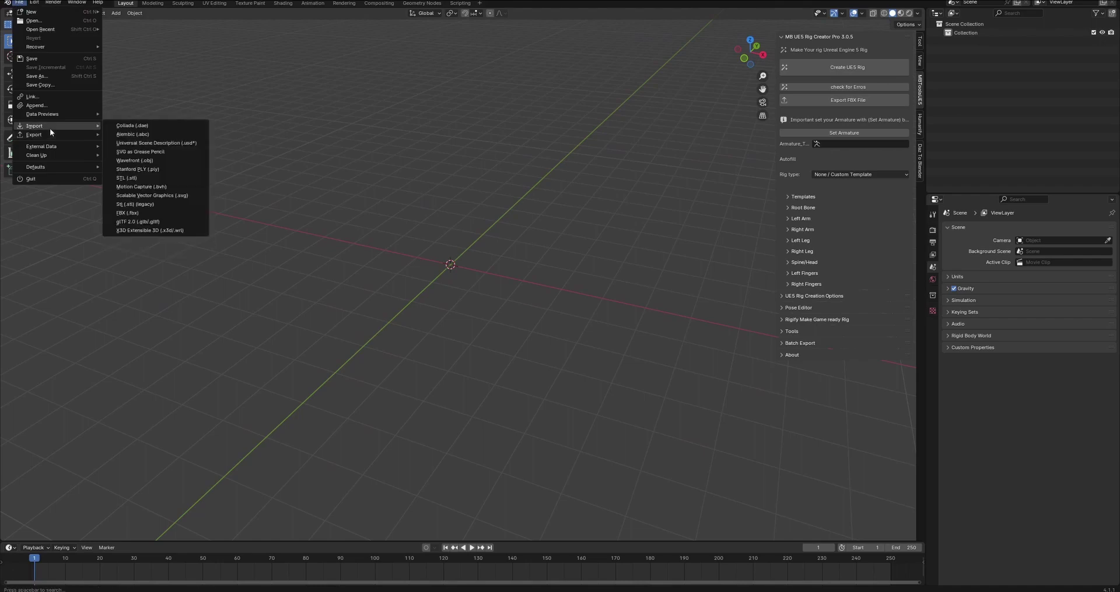
left_click(155, 218)
left_click(376, 151)
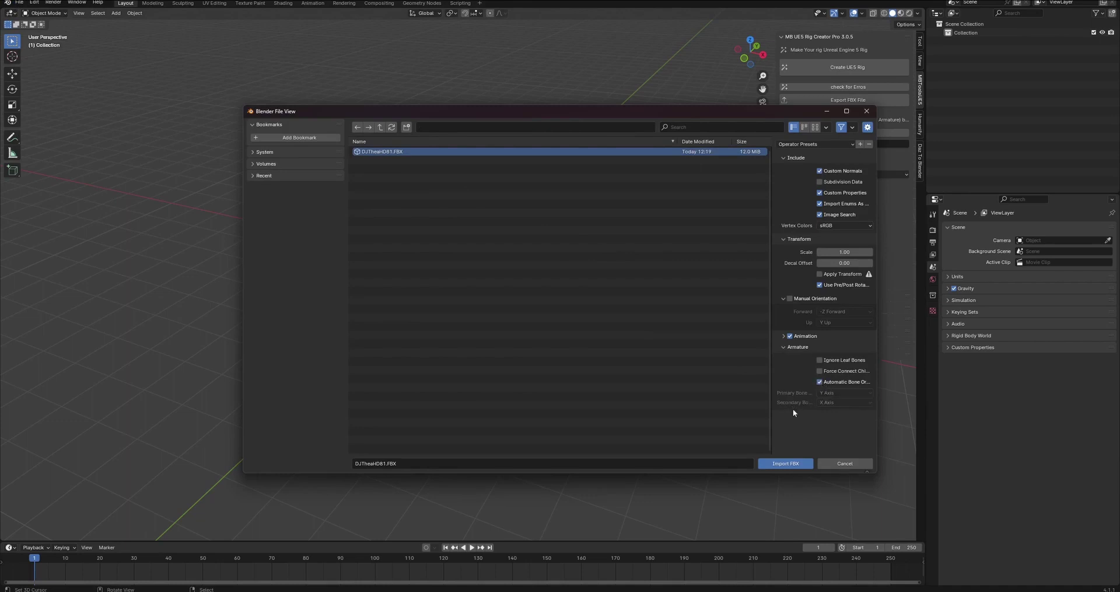
left_click(792, 465)
middle_click_drag(564, 327, 530, 337)
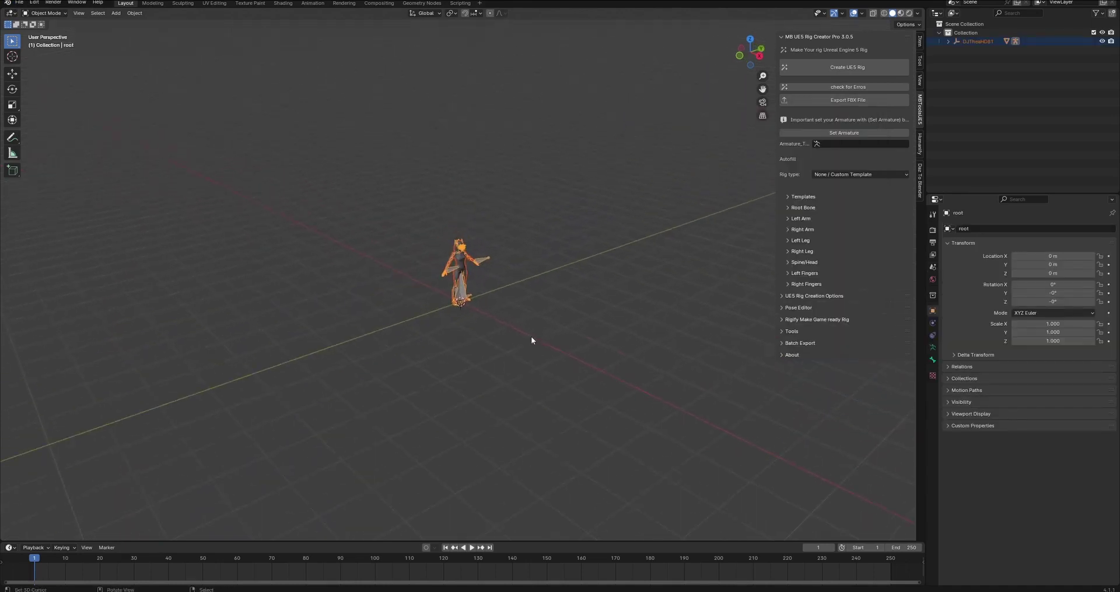
- View the character from the front, deselect it, and show the Item transform panel for a -90 Z rotation
key("KP_1")
key("alt+a")
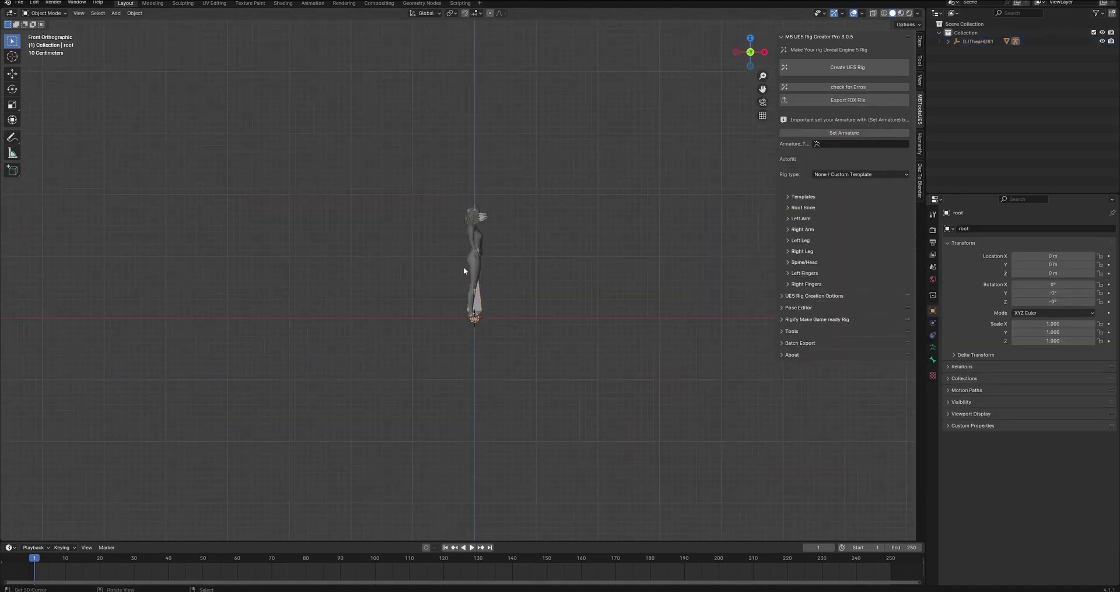
left_click(921, 41)
type("-90")
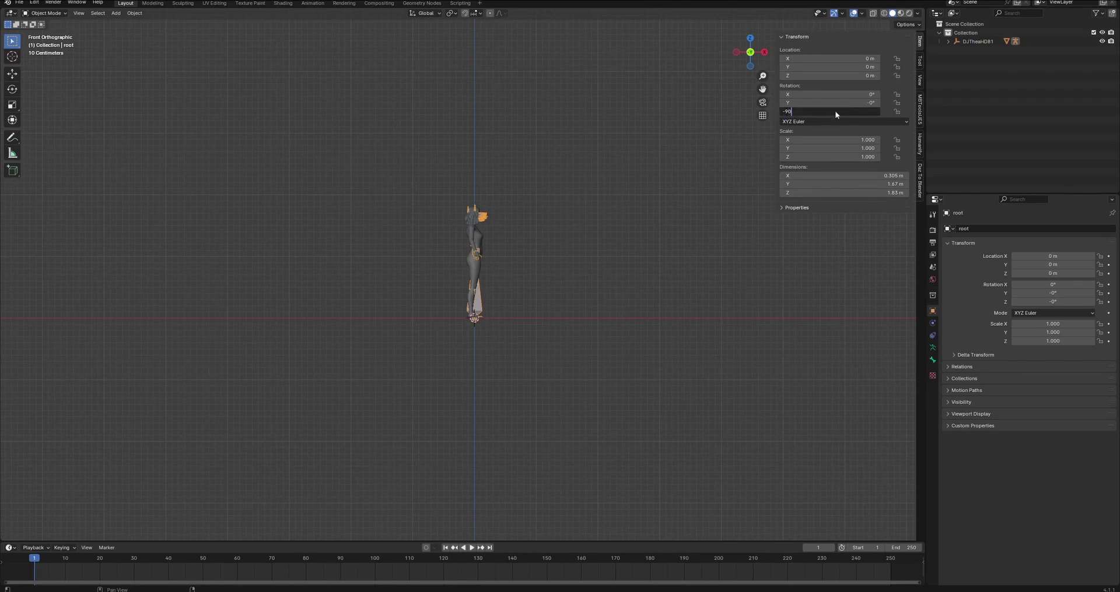
- Apply the -90° Z rotation and return to a perspective view of the character
key("Return")
mouse_move(506, 203)
middle_mouse_down()
mouse_move(519, 180)
mouse_move(547, 182)
middle_mouse_up()
scroll(583, 175, "up", 2)
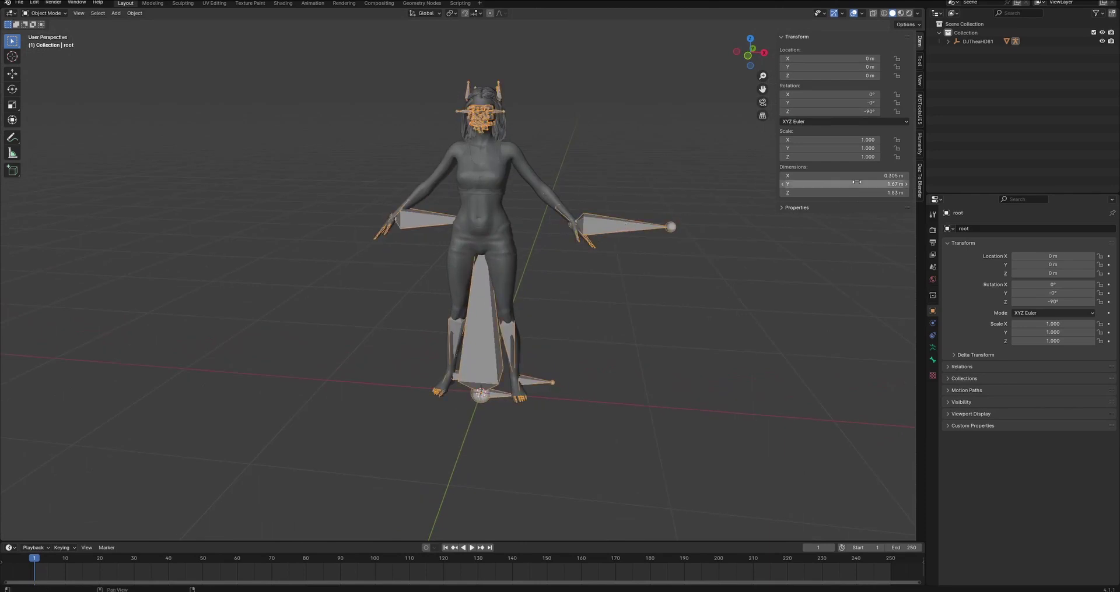
- In MBToolsUE5, target the MB_RFRig armature with rig type DAZ G 8 bridge and start Create UE5 Rig
left_click(920, 186)
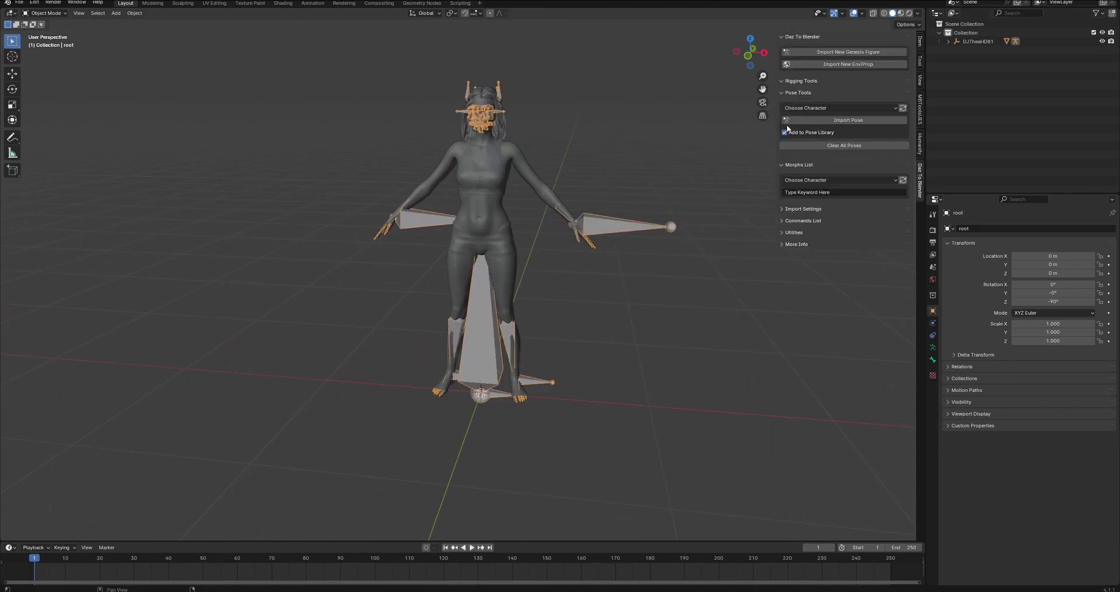
left_click(918, 110)
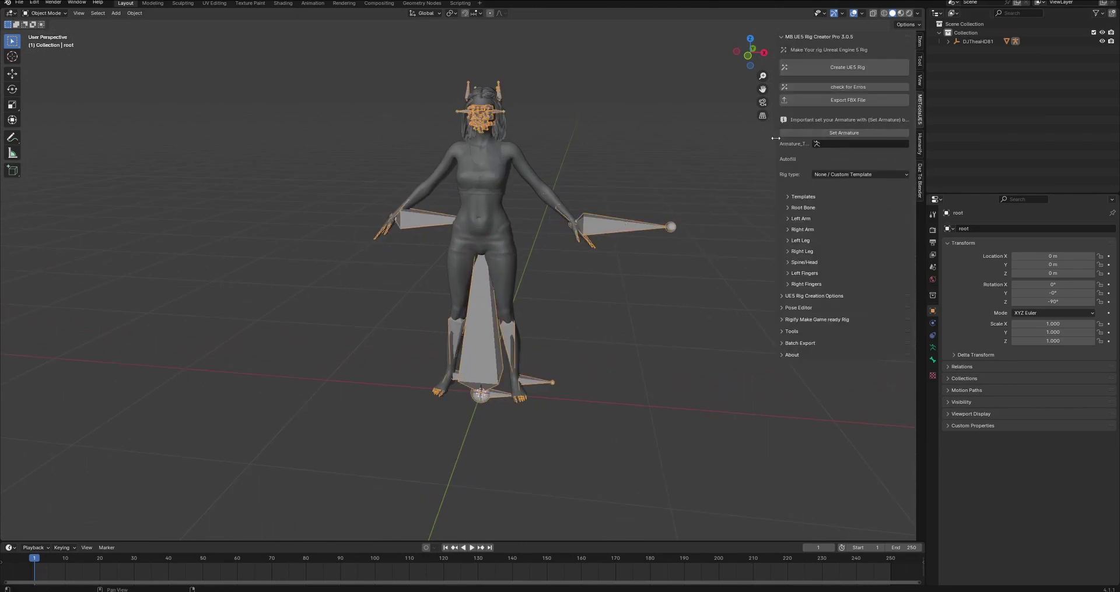
left_click_drag(775, 138, 728, 135)
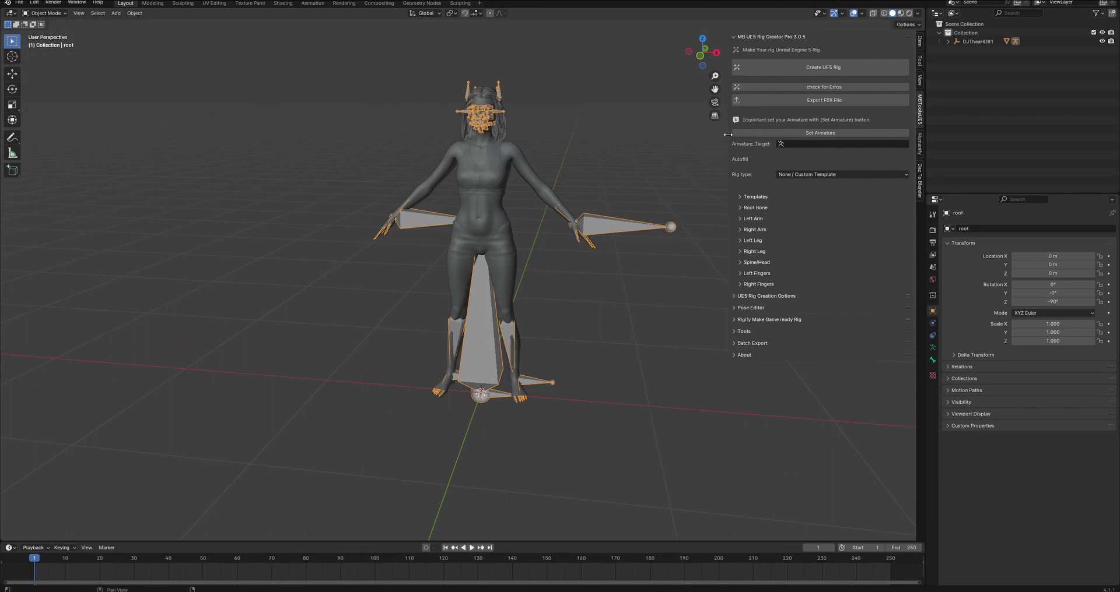
left_click(794, 133)
left_click(793, 175)
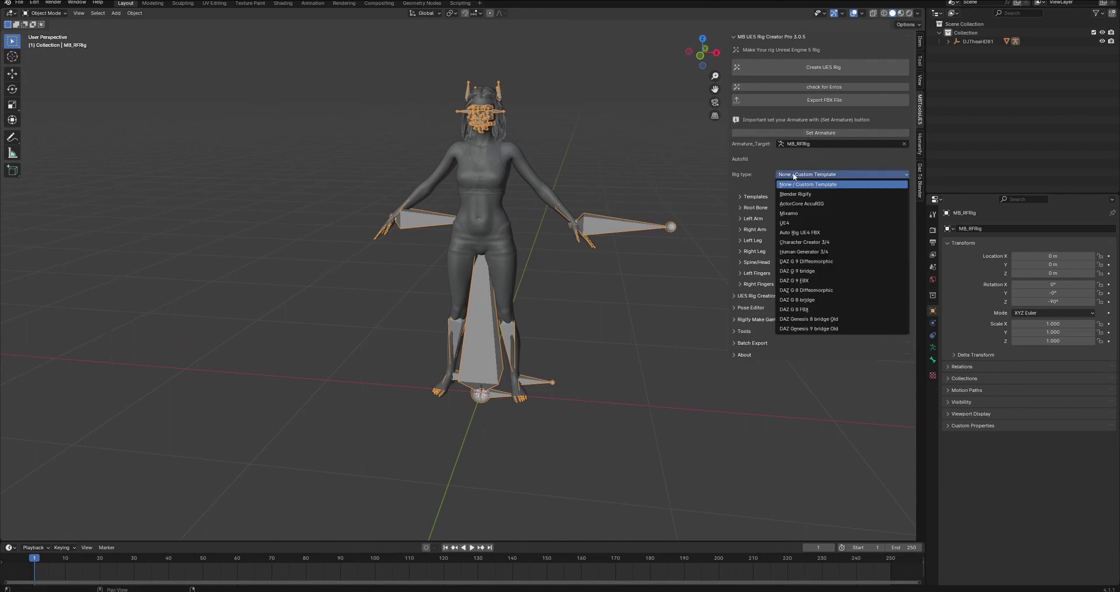
left_click(816, 301)
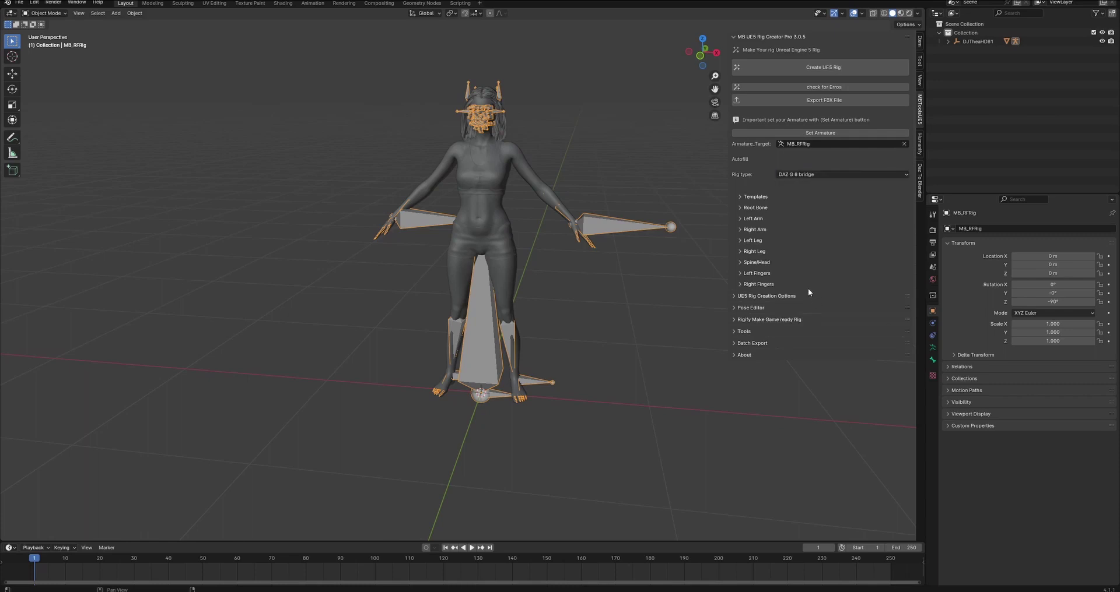
left_click(768, 68)
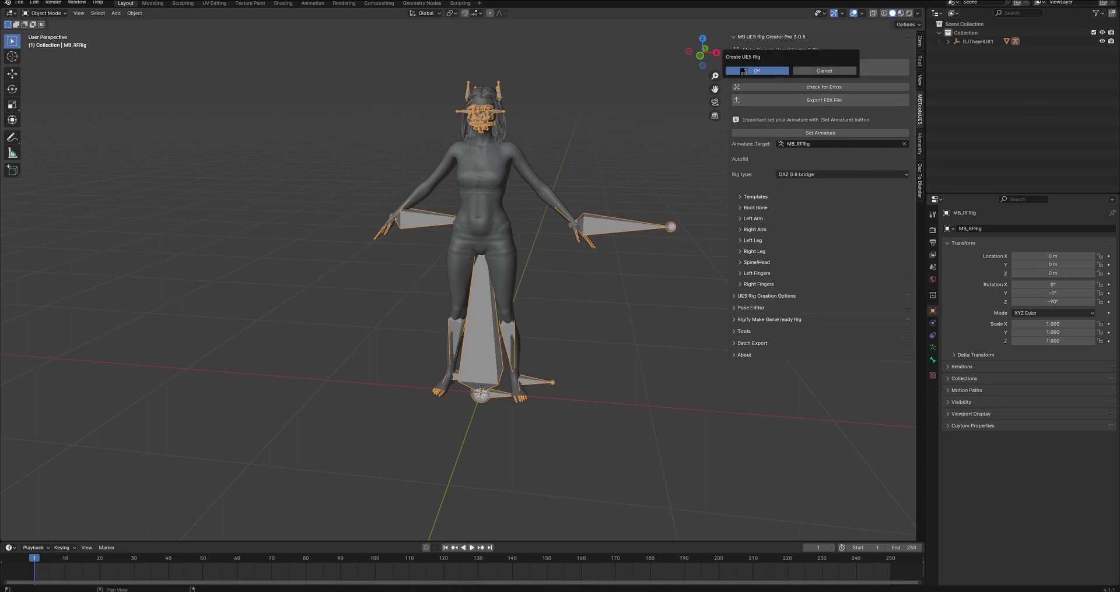
- Confirm the UE5 rig creation and export the character as DJTheaHD81_UE5.fbx
key("Return")
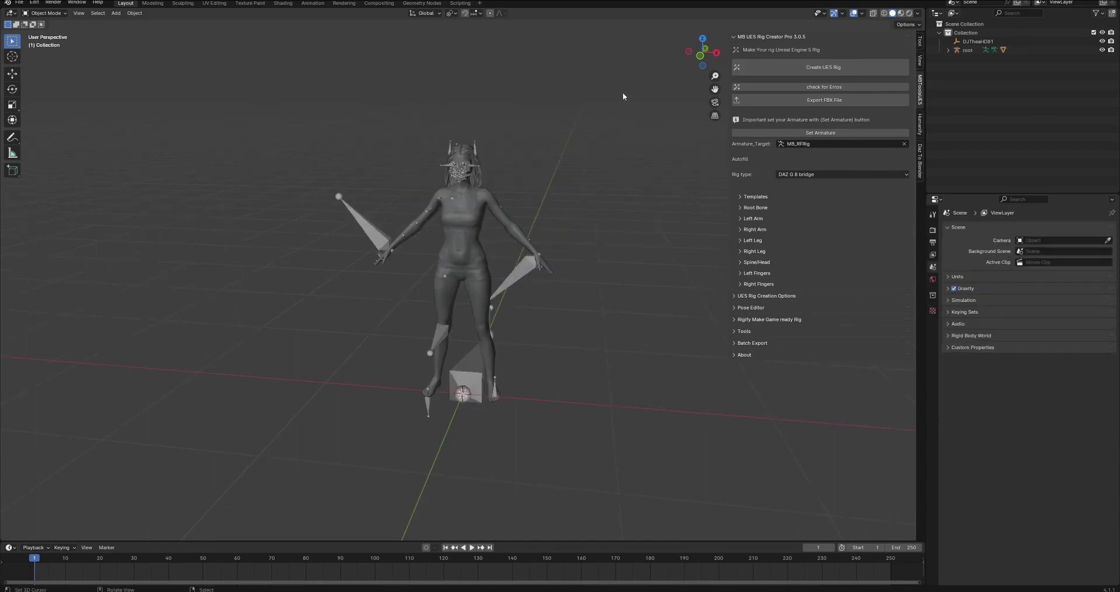
middle_click_drag(621, 92, 563, 173)
left_click(810, 101)
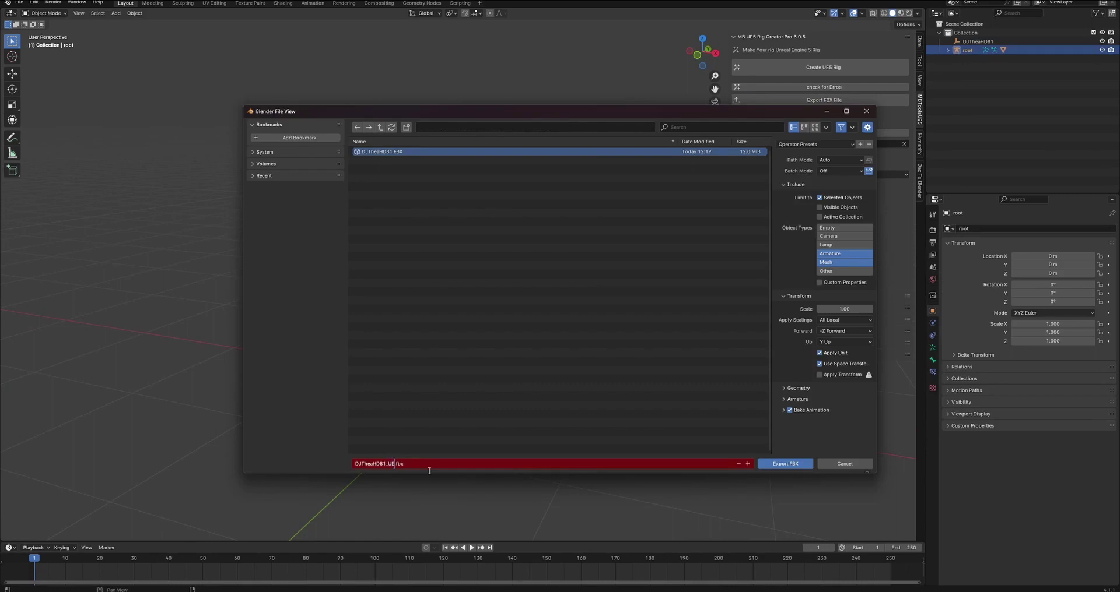
left_click(795, 465)
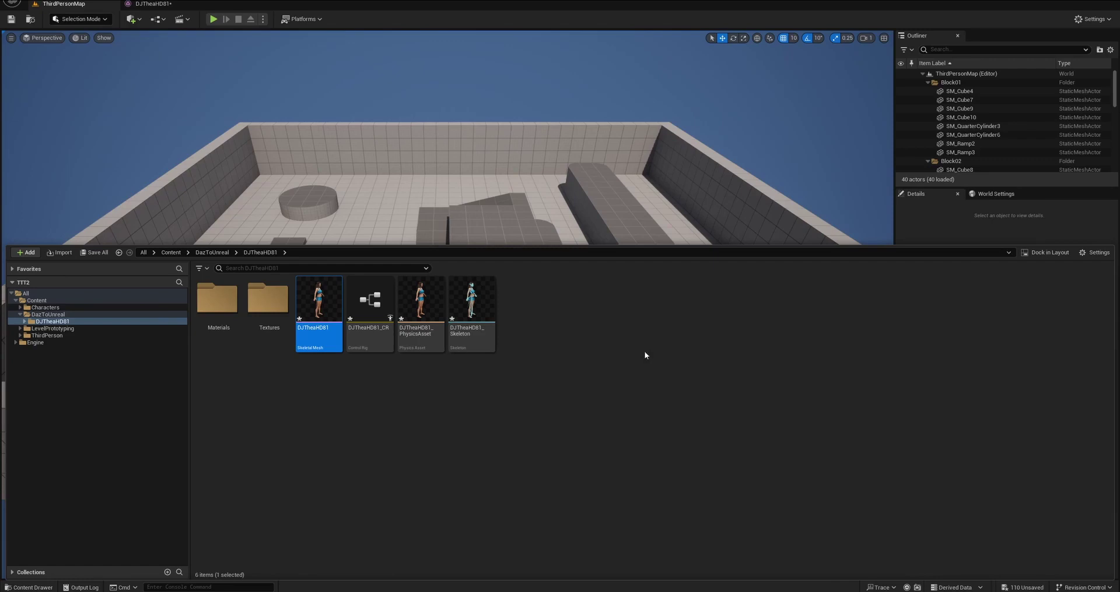
- Import DJTheaHD81_UE5.fbx using the SK_Mannequin skeleton and Do Not Create Material
right_click(536, 309)
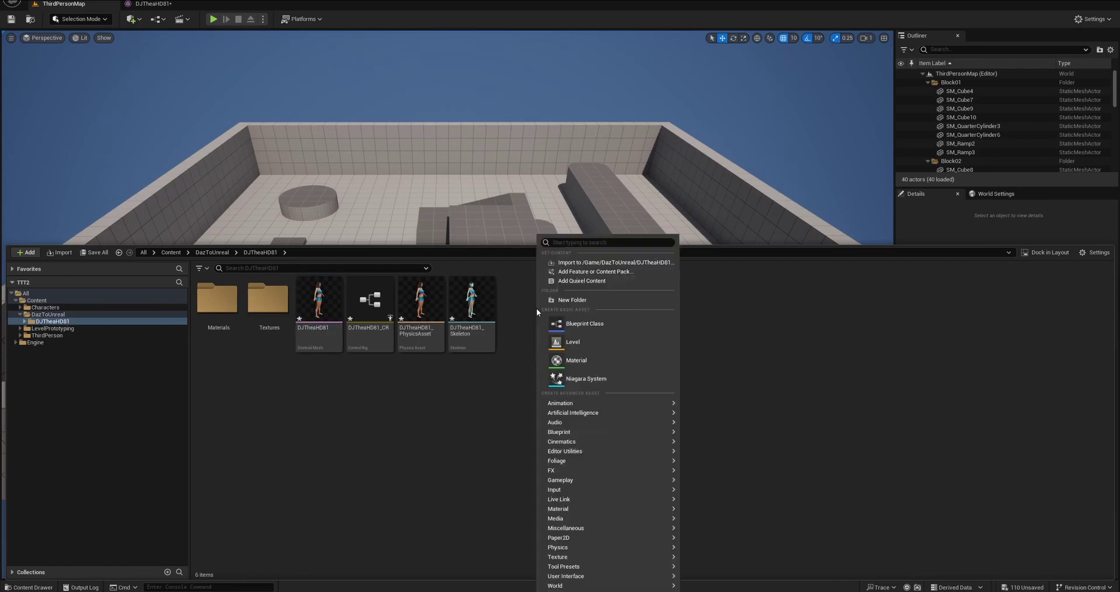
left_click(583, 282)
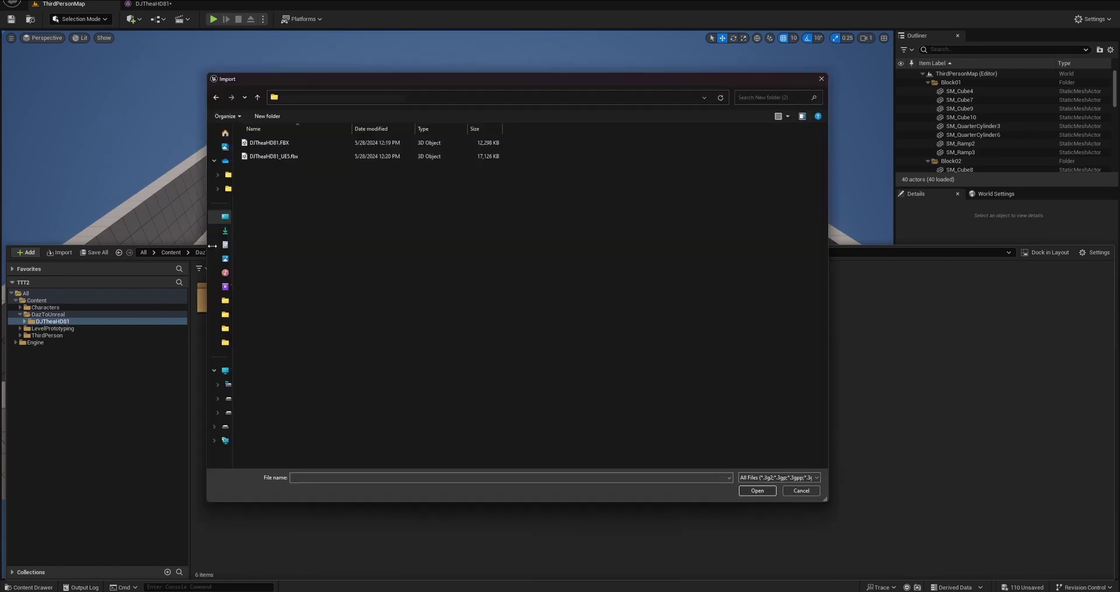
left_click(287, 159)
left_click(757, 491)
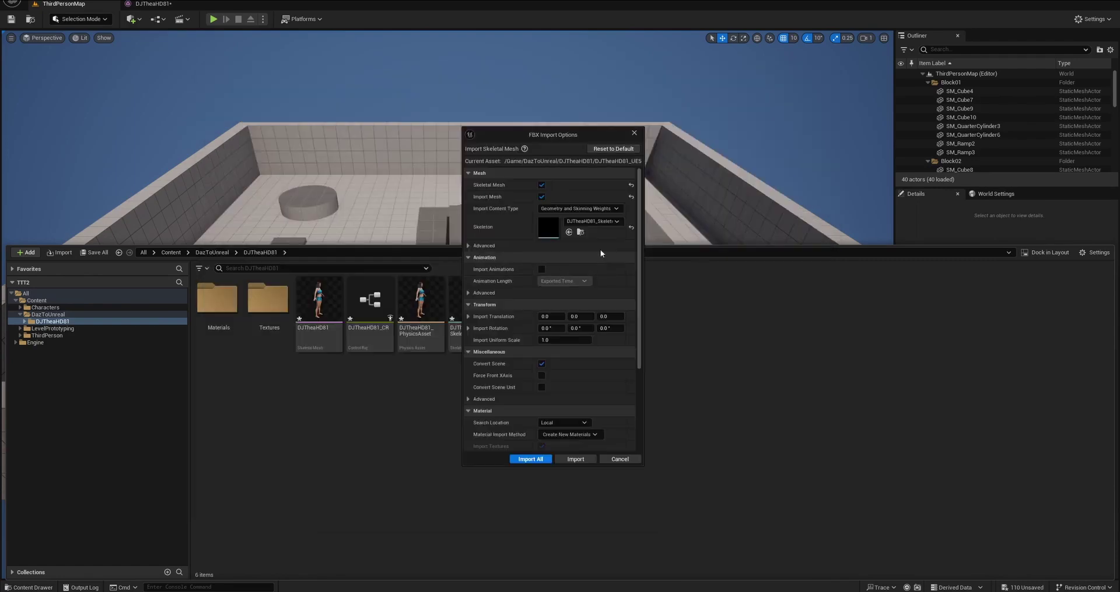
left_click(583, 223)
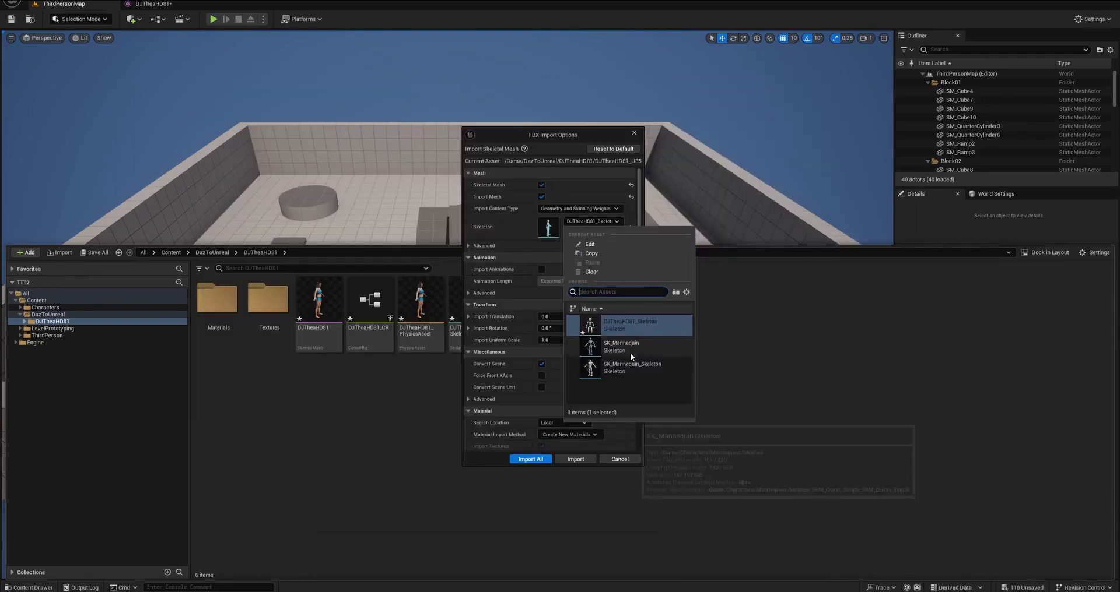
left_click(620, 349)
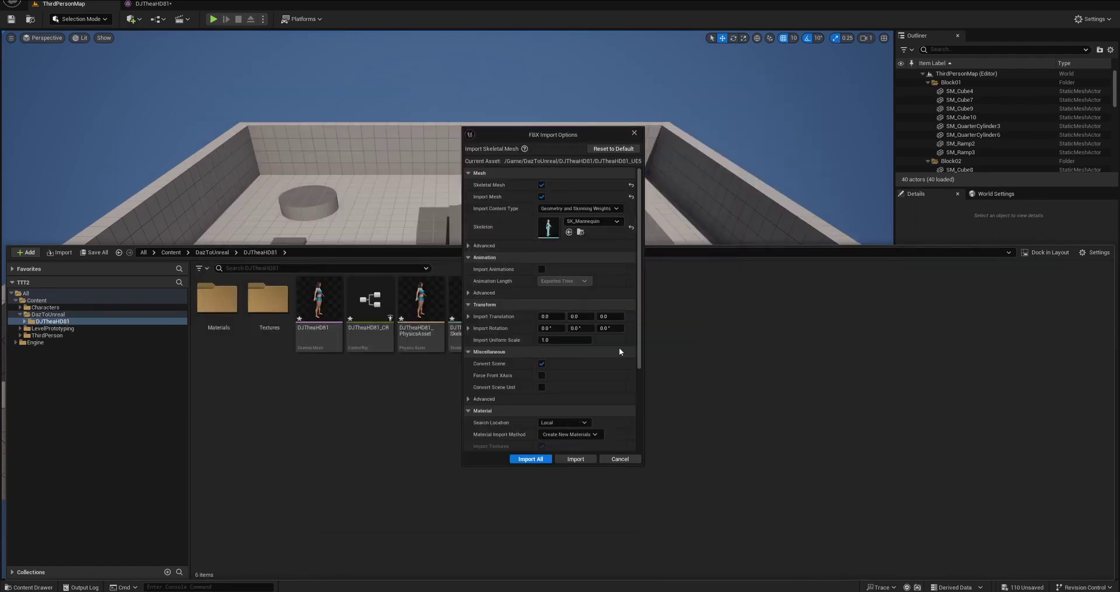
scroll(612, 414, "down", 2)
scroll(613, 418, "down", 1)
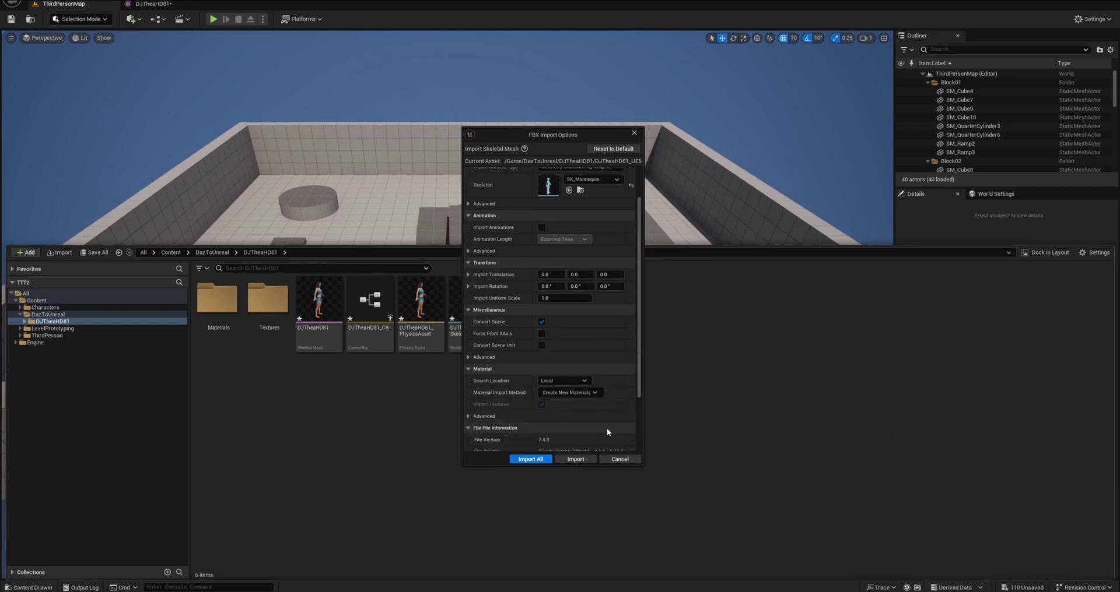
left_click(592, 393)
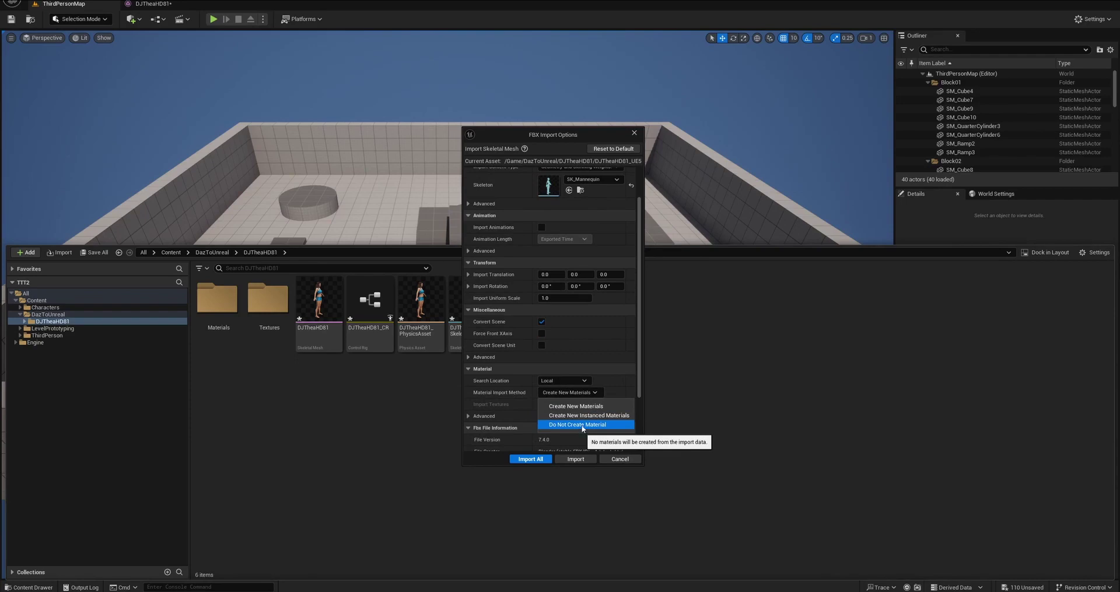
left_click(582, 425)
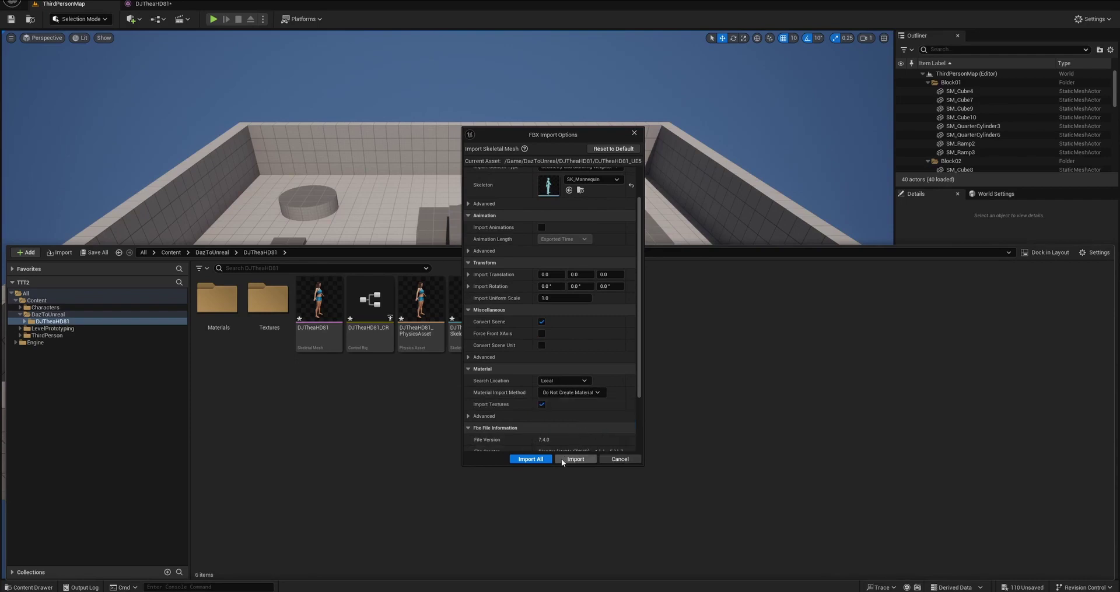
left_click(561, 460)
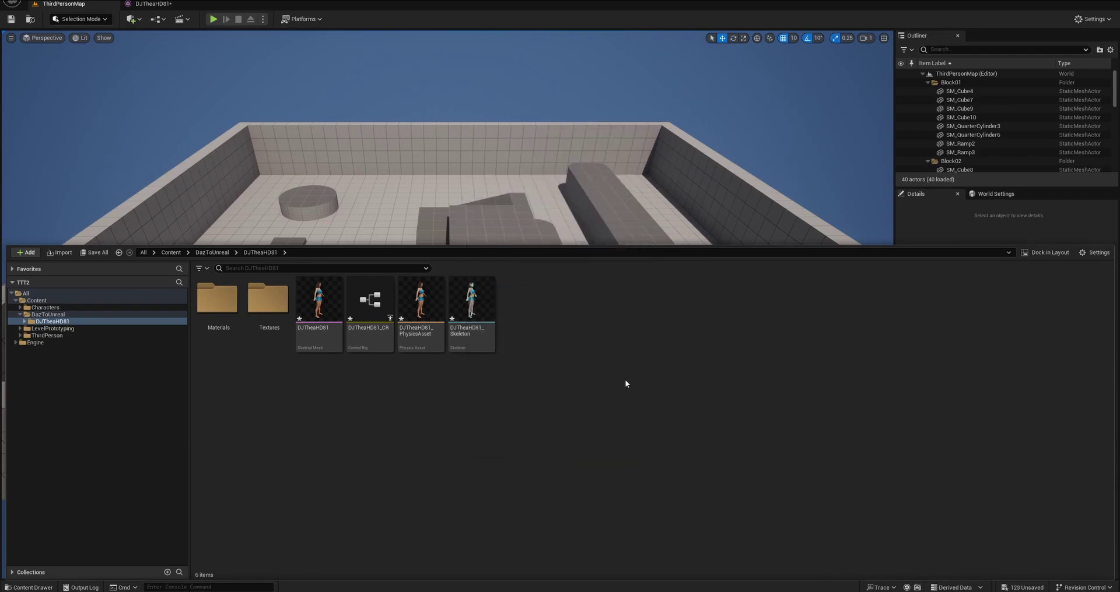
- Open the imported DJTheaHD81_UE5 mesh to inspect the face close-up, then close its editor
left_click(523, 301)
double_click(524, 300)
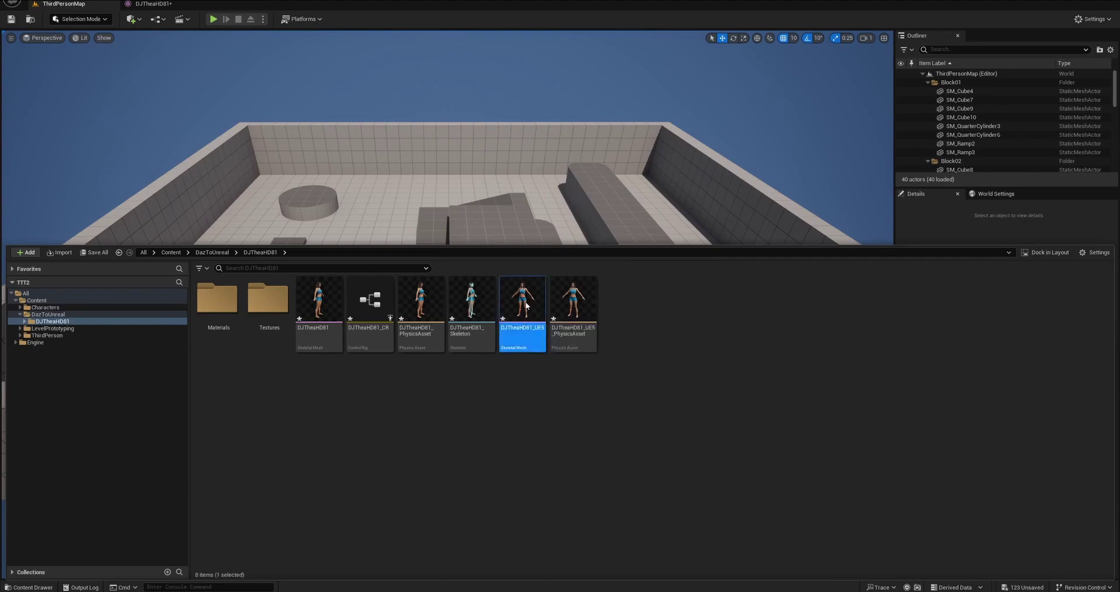
mouse_move(457, 154)
right_mouse_down()
mouse_move(457, 192)
mouse_move(466, 192)
right_mouse_up()
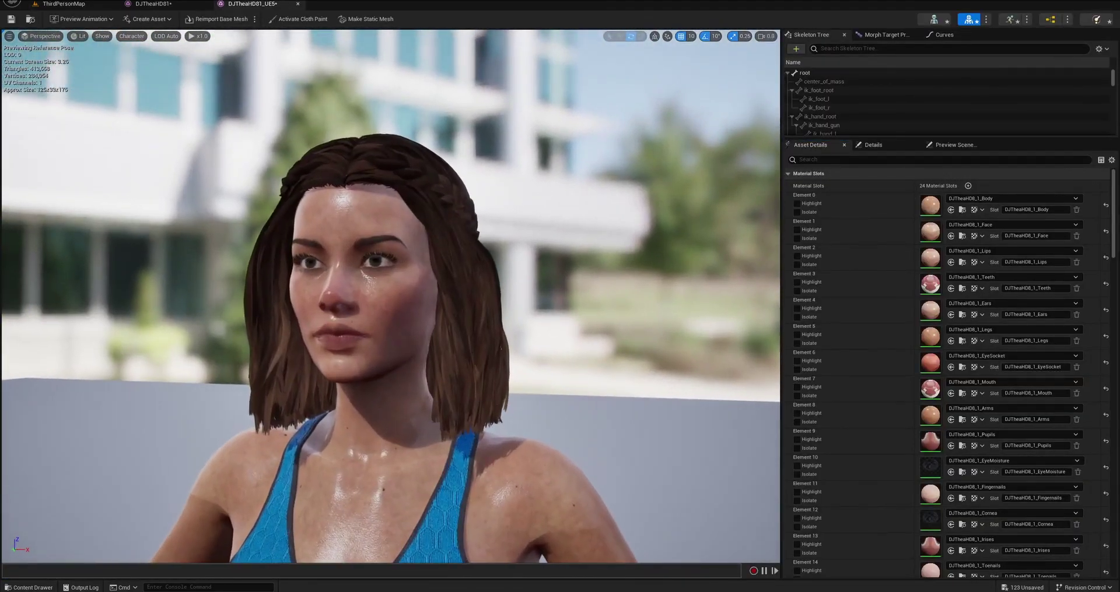
scroll(473, 278, "down", 10)
scroll(462, 274, "up", 4)
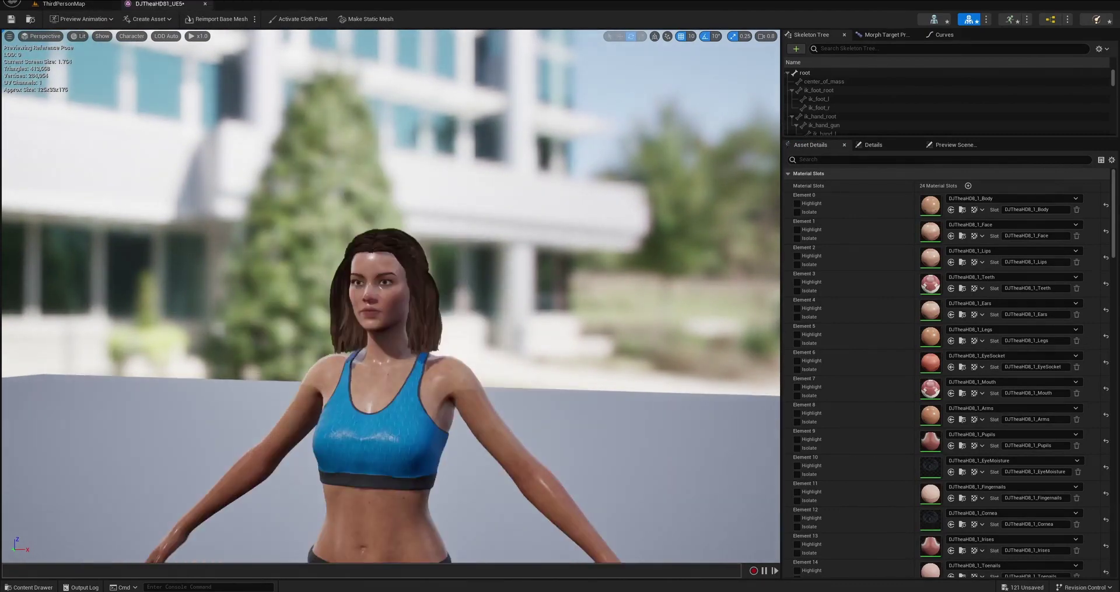
left_click(204, 4)
- Open BP_ThirdPersonCharacter from Characters > ThirdPerson > Blueprints
key("ctrl+space")
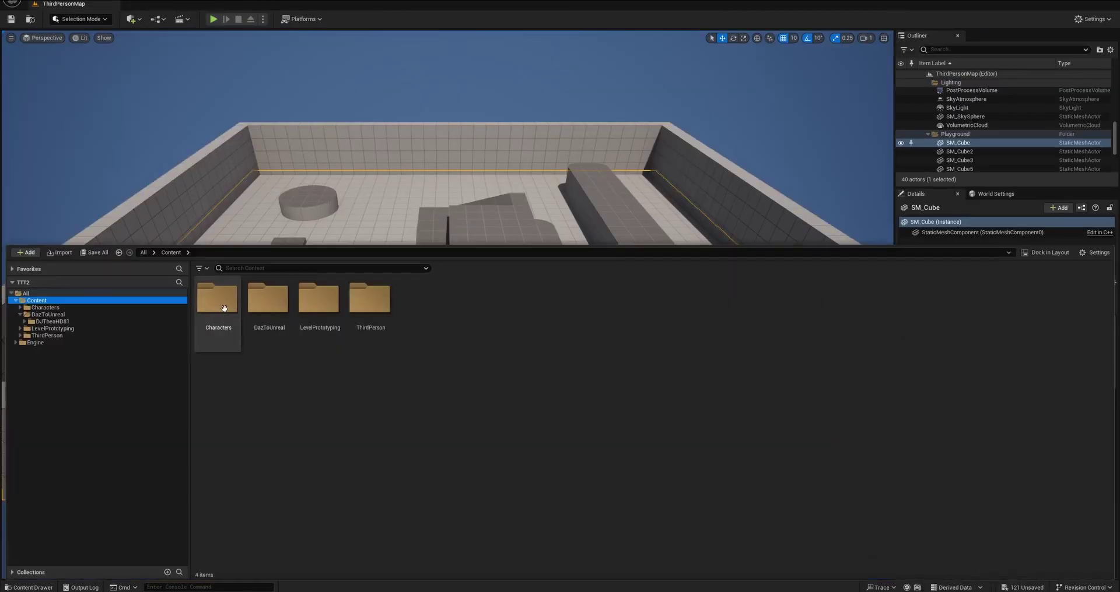
left_click(218, 299)
double_click(371, 299)
double_click(217, 309)
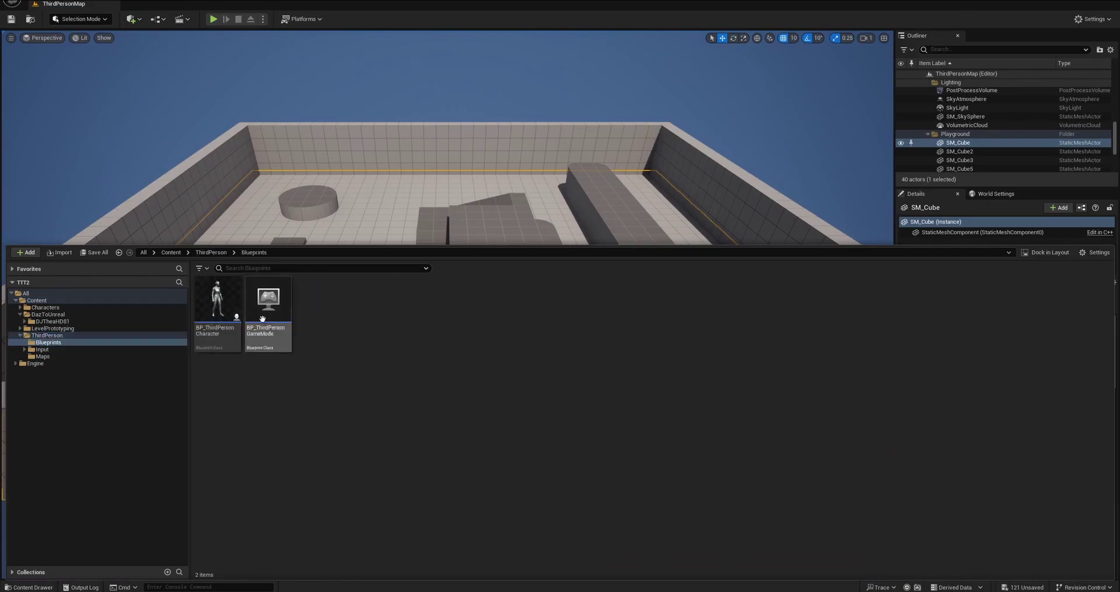
double_click(217, 306)
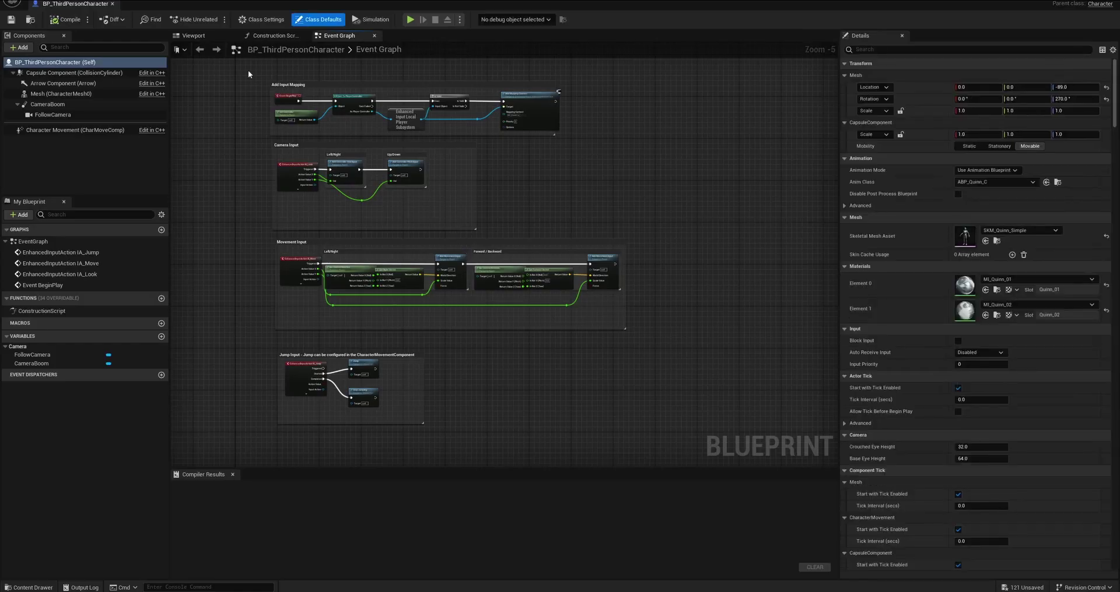
- Set the Mesh component's Skeletal Mesh Asset to DJTheaHD81_UE5 and open that mesh in its editor
left_click(198, 36)
left_click(61, 94)
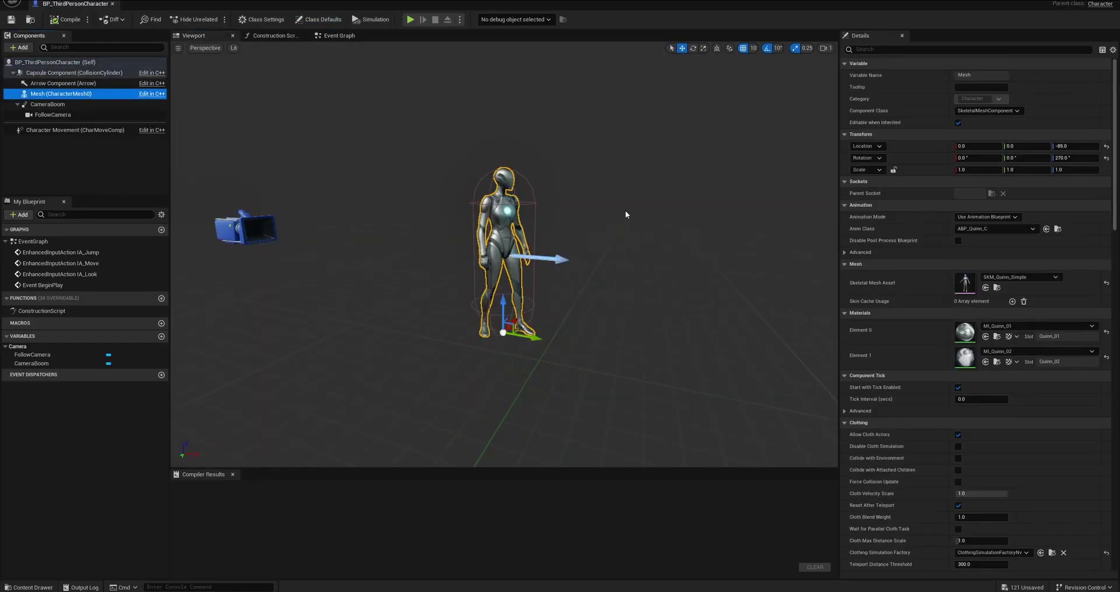
left_click(1019, 277)
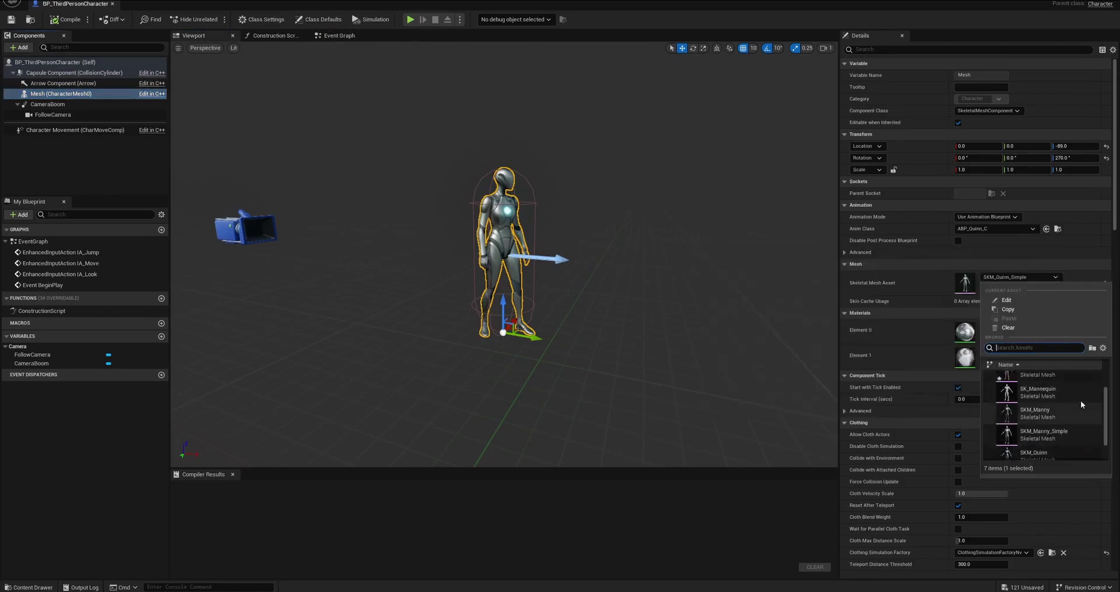
scroll(1054, 416, "up", 3)
left_click(1051, 408)
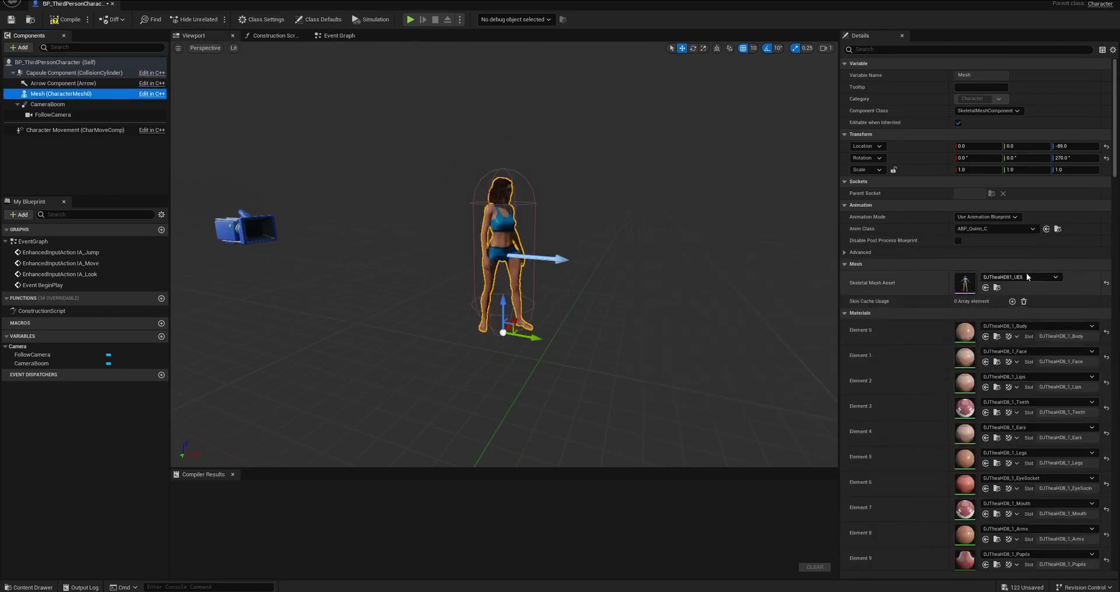
left_click(997, 287)
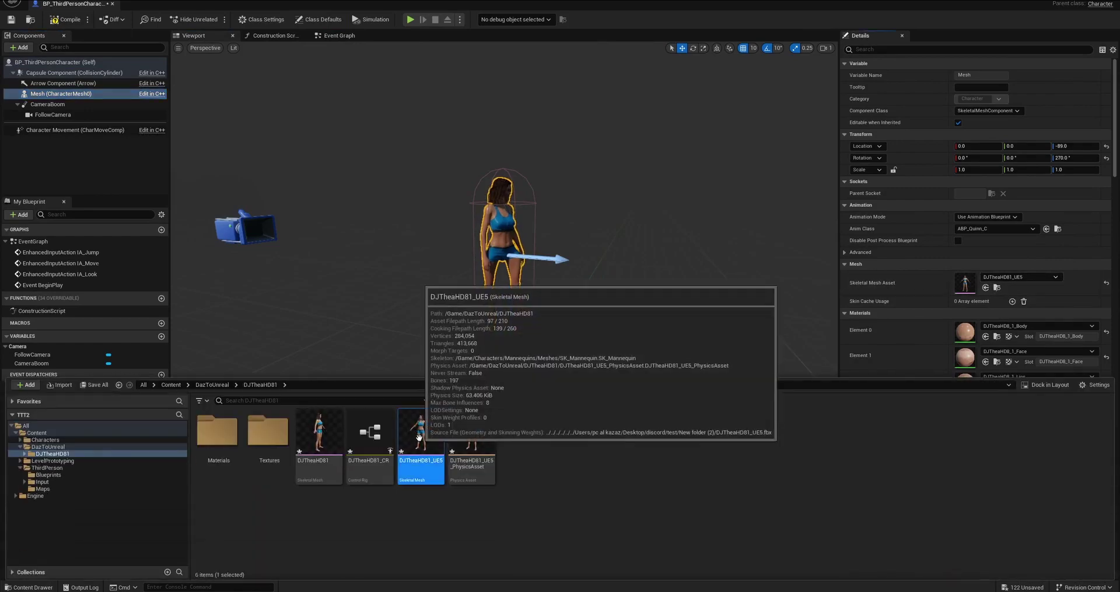
double_click(419, 444)
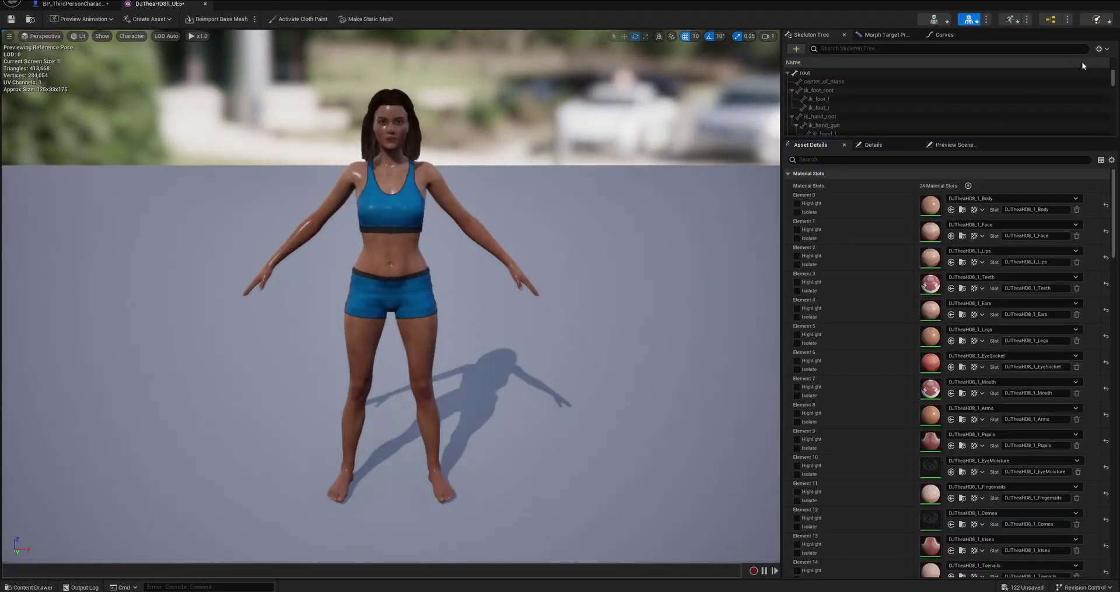
- Show translation retargeting in the Skeleton Tree and set the pelvis bone to Animation Scaled
left_click(1099, 51)
left_click(1078, 104)
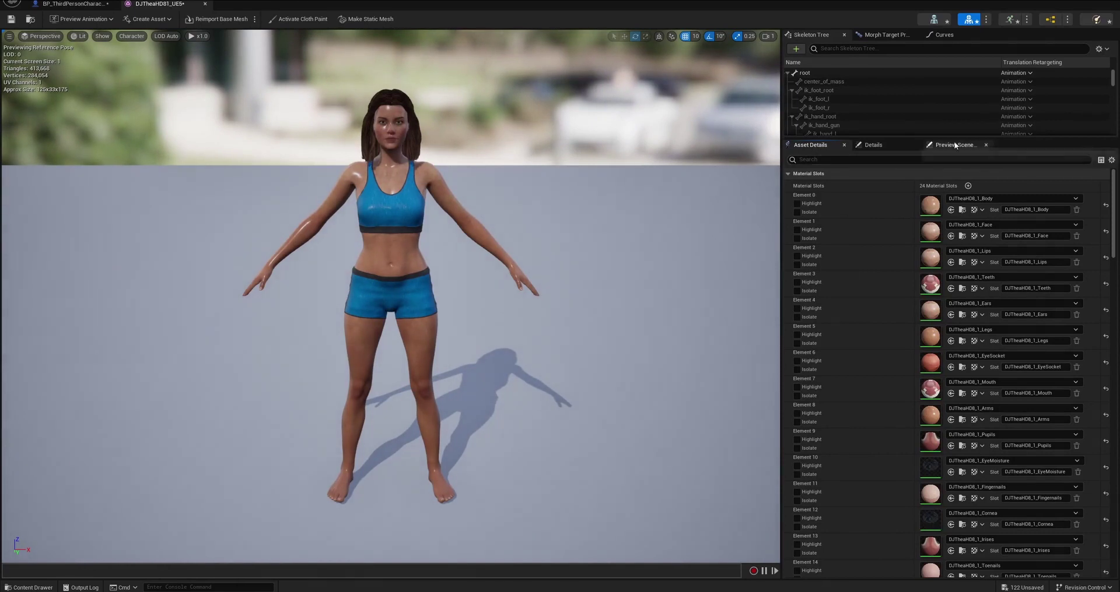
left_click_drag(956, 139, 963, 331)
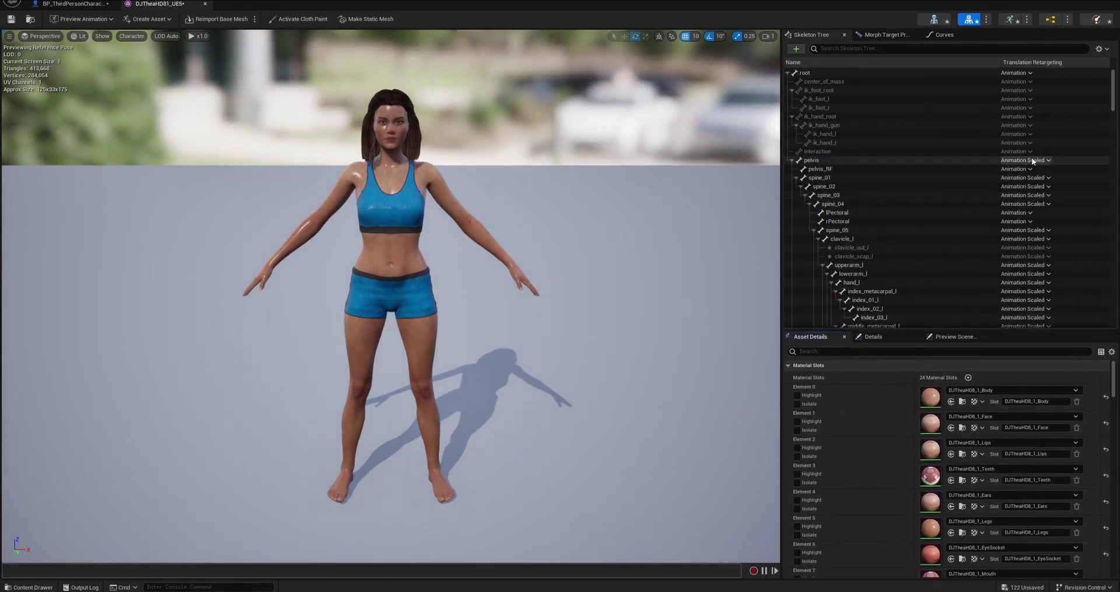
right_click(1032, 161)
left_click(1063, 248)
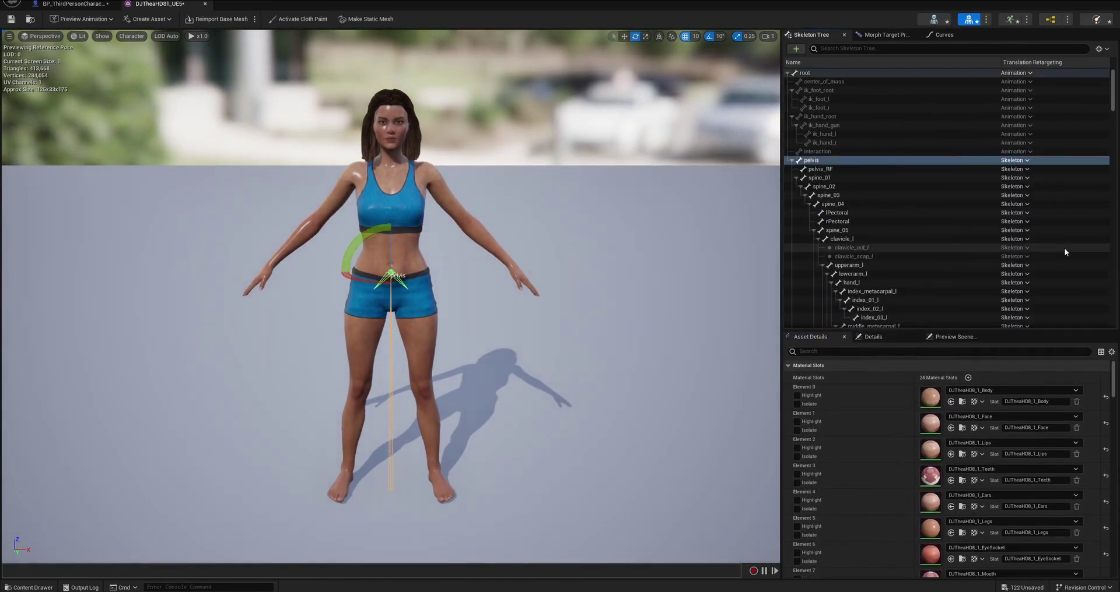
left_click_drag(1107, 90, 1107, 164)
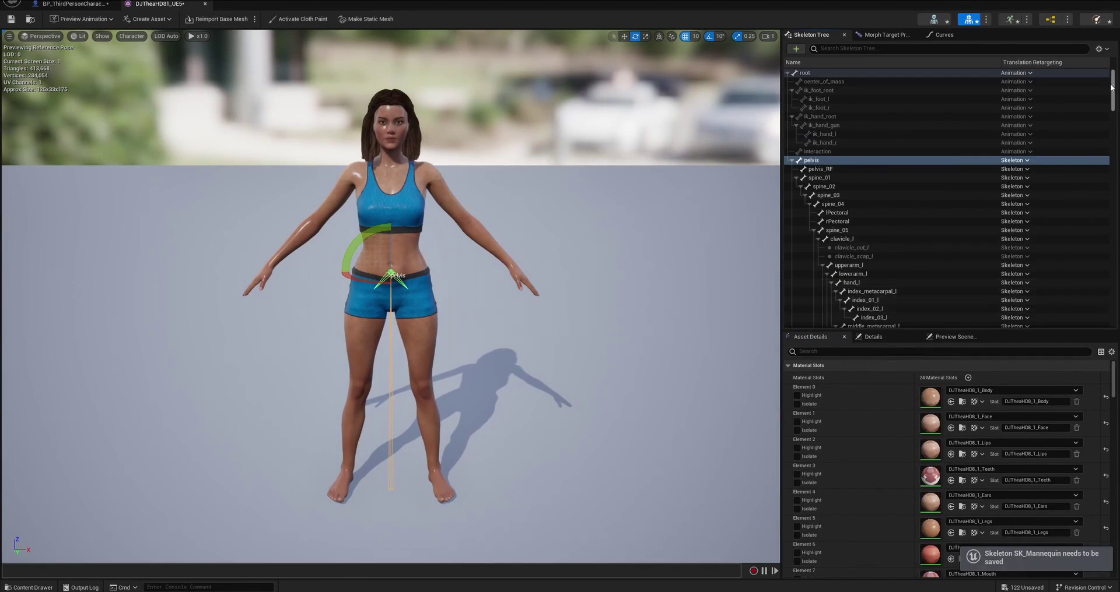
scroll(1049, 175, "up", 5)
scroll(1050, 174, "up", 5)
scroll(1044, 164, "up", 5)
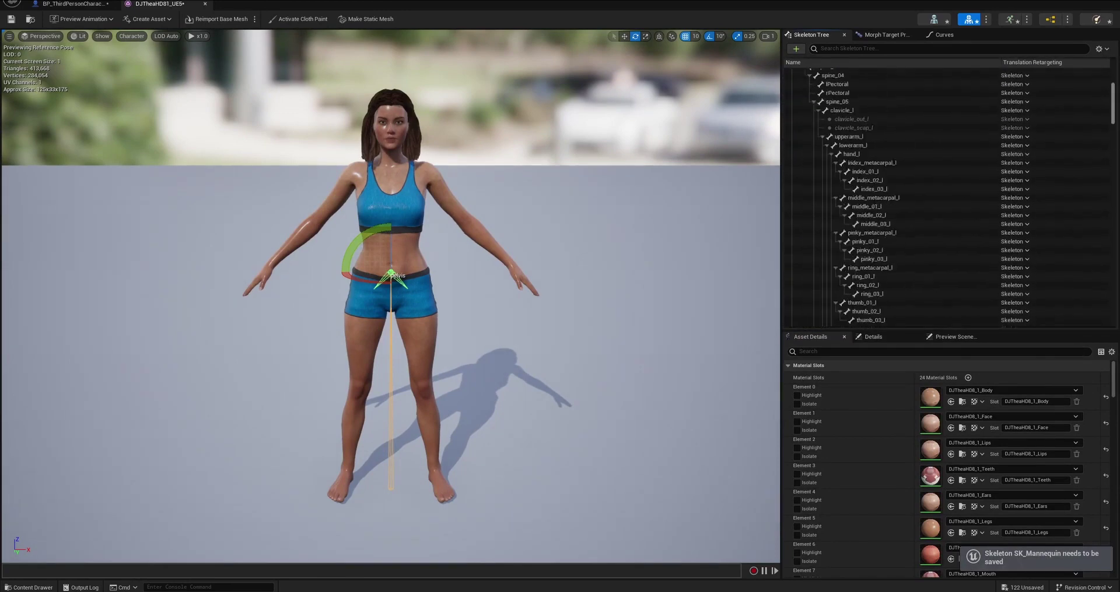
scroll(1035, 156, "up", 5)
left_click(1034, 158)
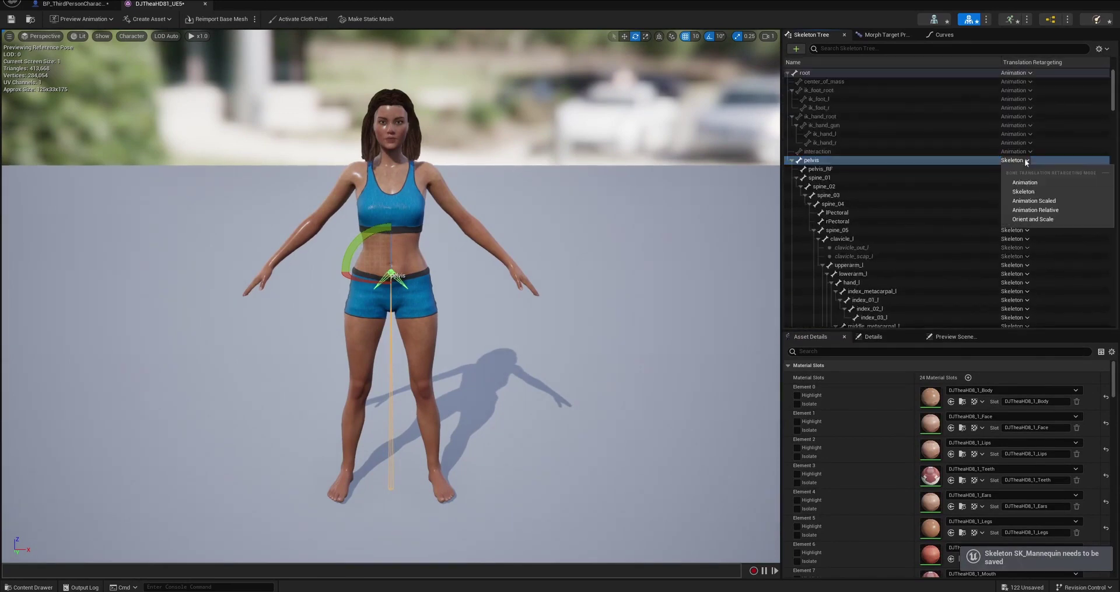
left_click(1040, 199)
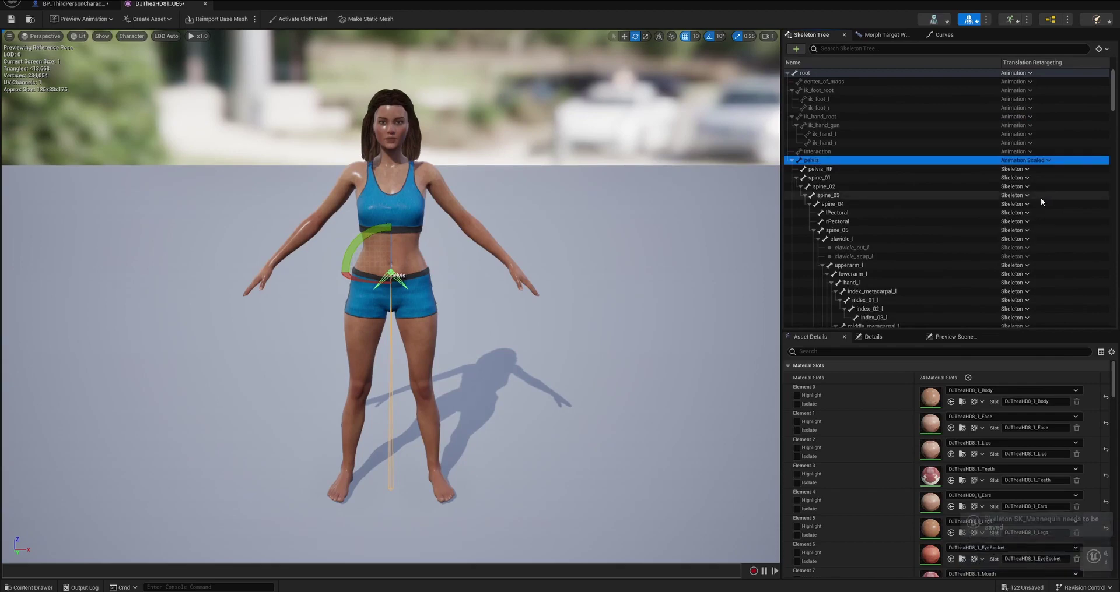
- Float the mesh editor tab into its own window and dock it back with the main tabs
left_click(81, 4)
left_click(154, 4)
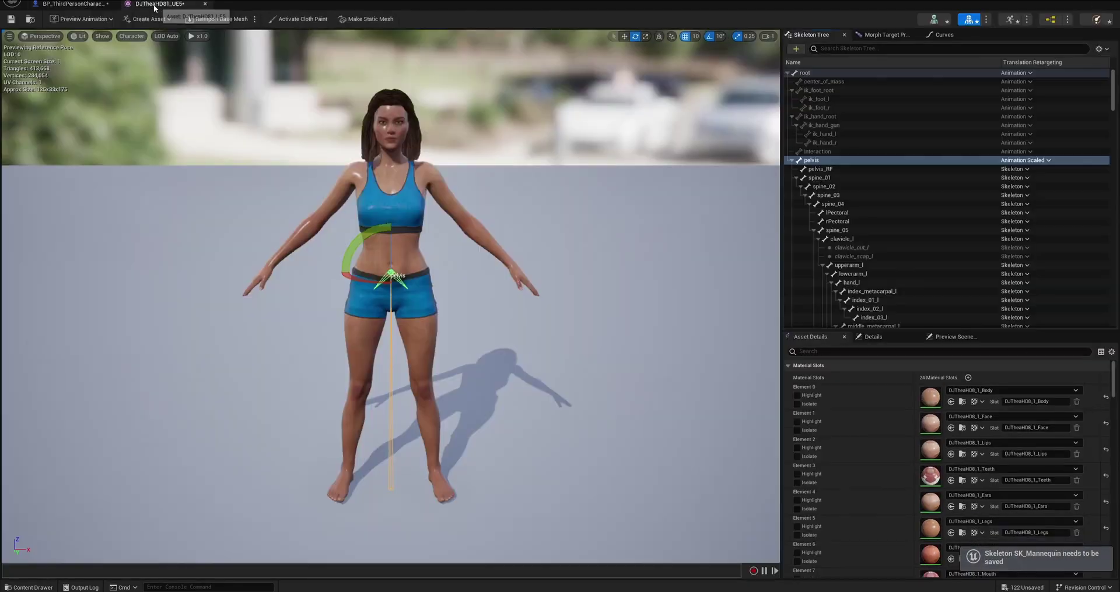
left_click(88, 4)
left_click_drag(188, 8, 280, 91)
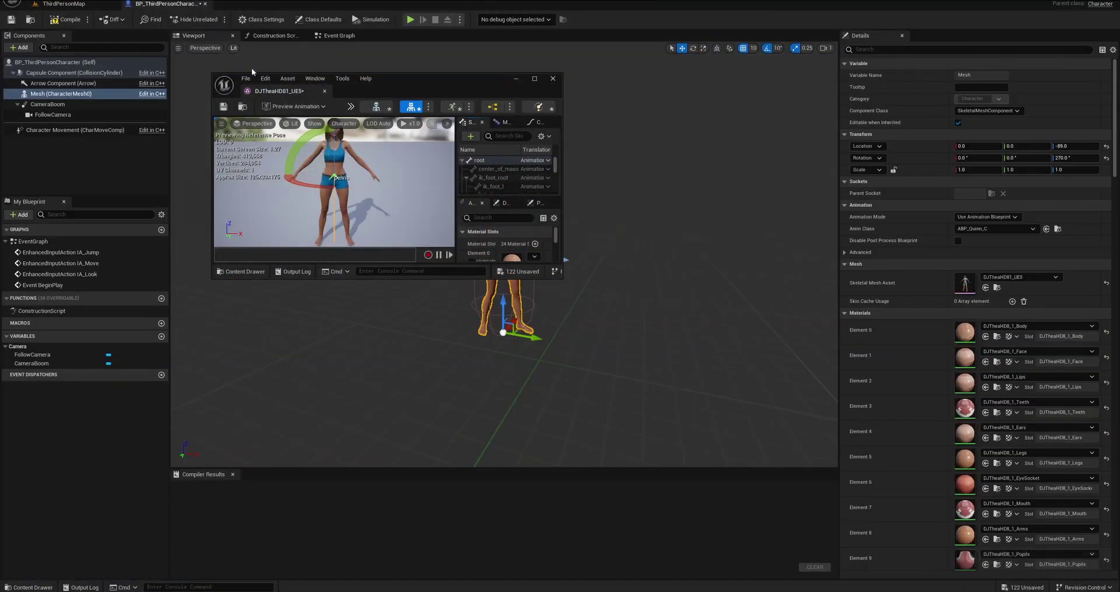
left_click_drag(272, 87, 277, 10)
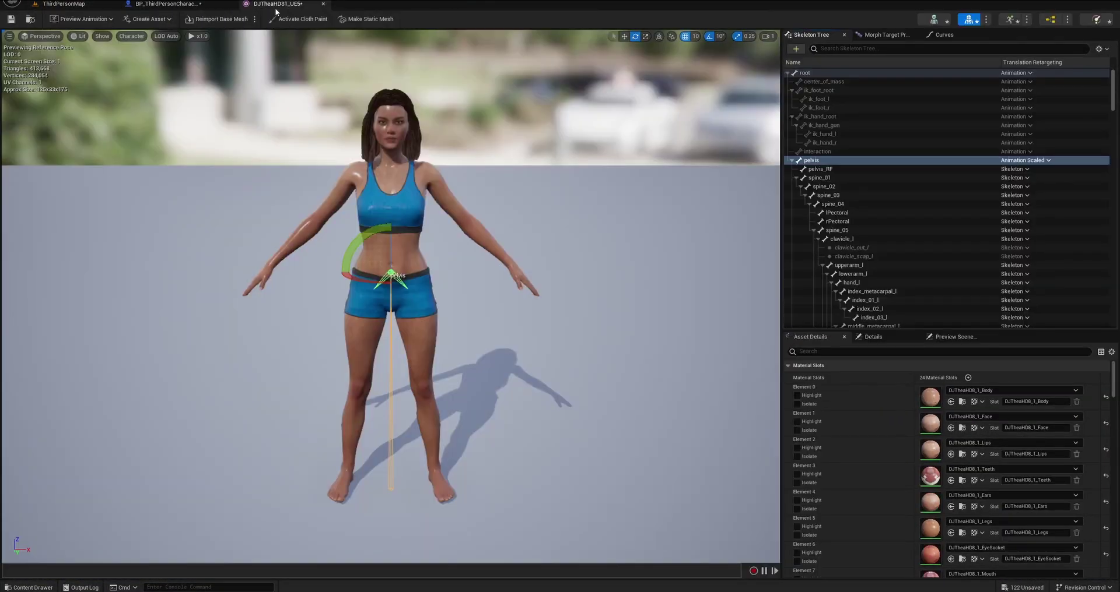
- Start playing the ThirdPersonMap level and give the game control of the mouse
left_click(79, 5)
left_click(214, 19)
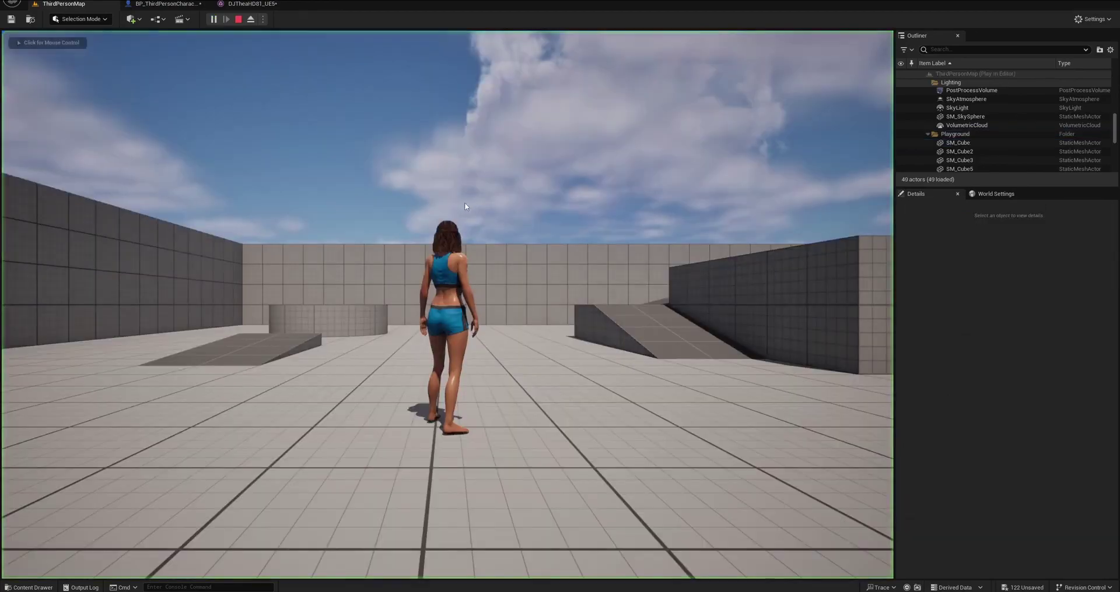
left_click(465, 206)
- Run the Daz character with W and S up the ramp toward the blue cubes, then jump near the wall
key("s")
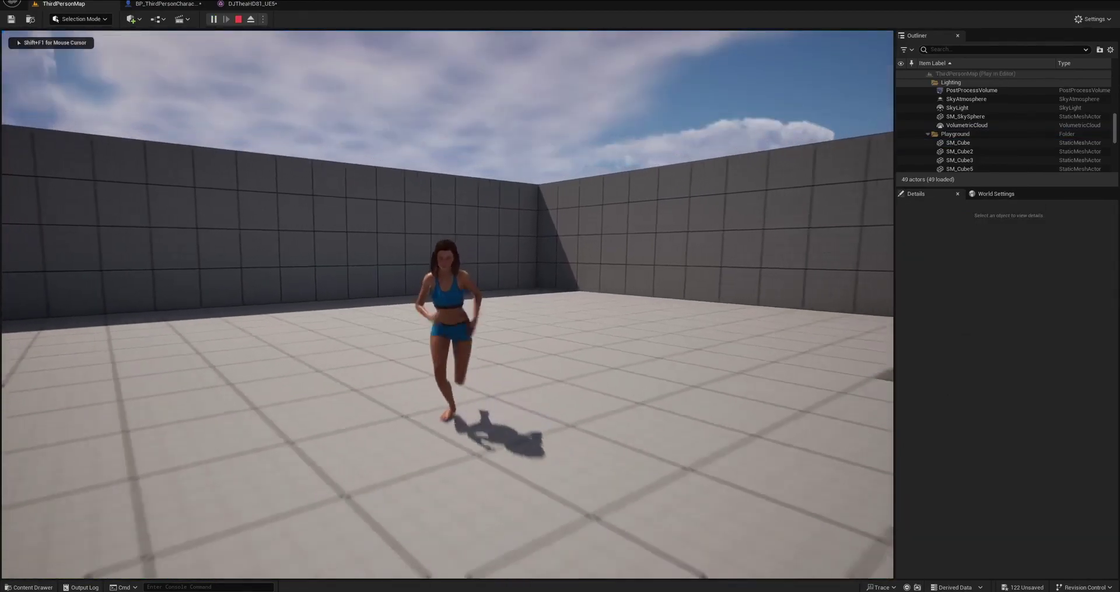
key("w")
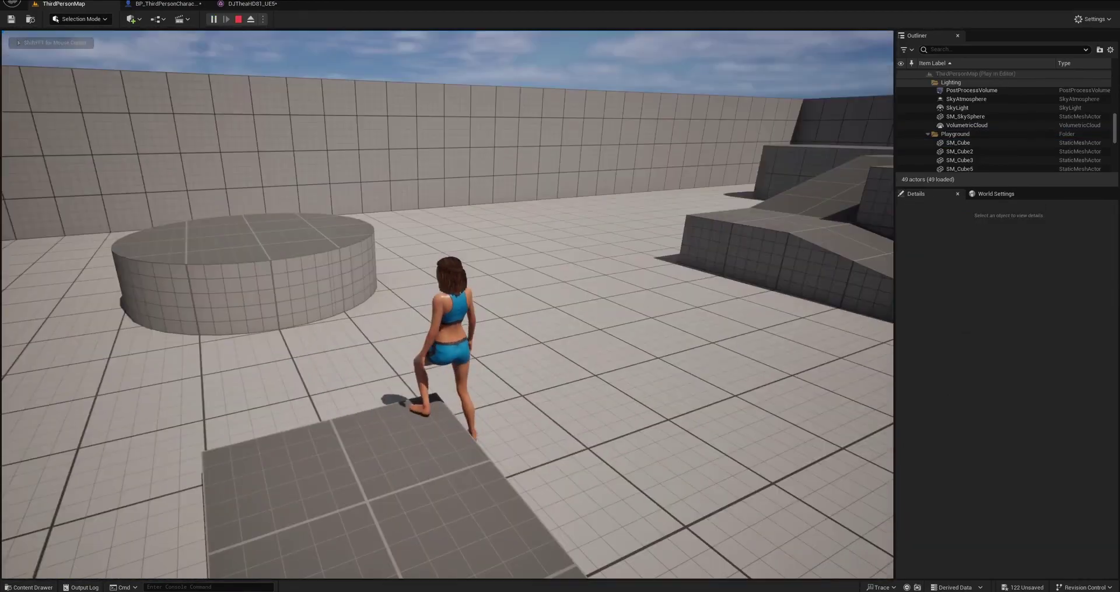
key("w")
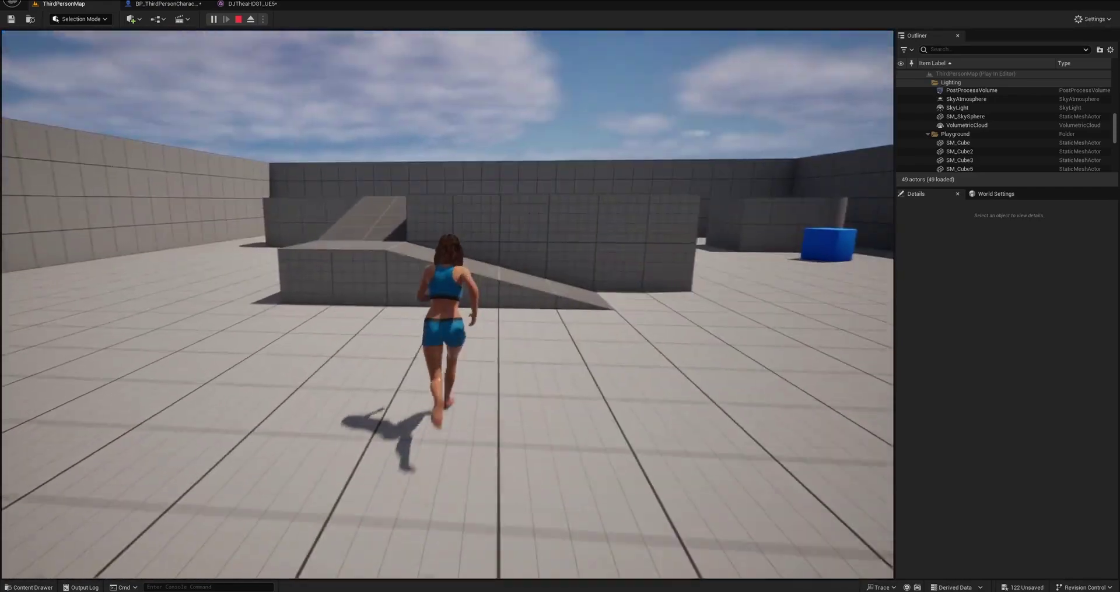
key("w")
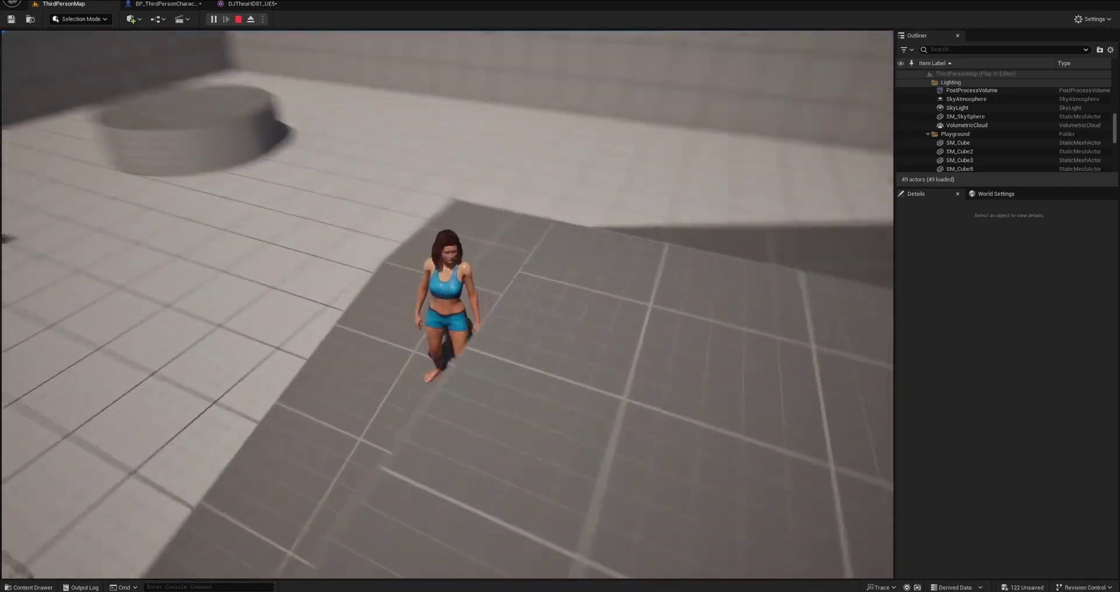
key("w")
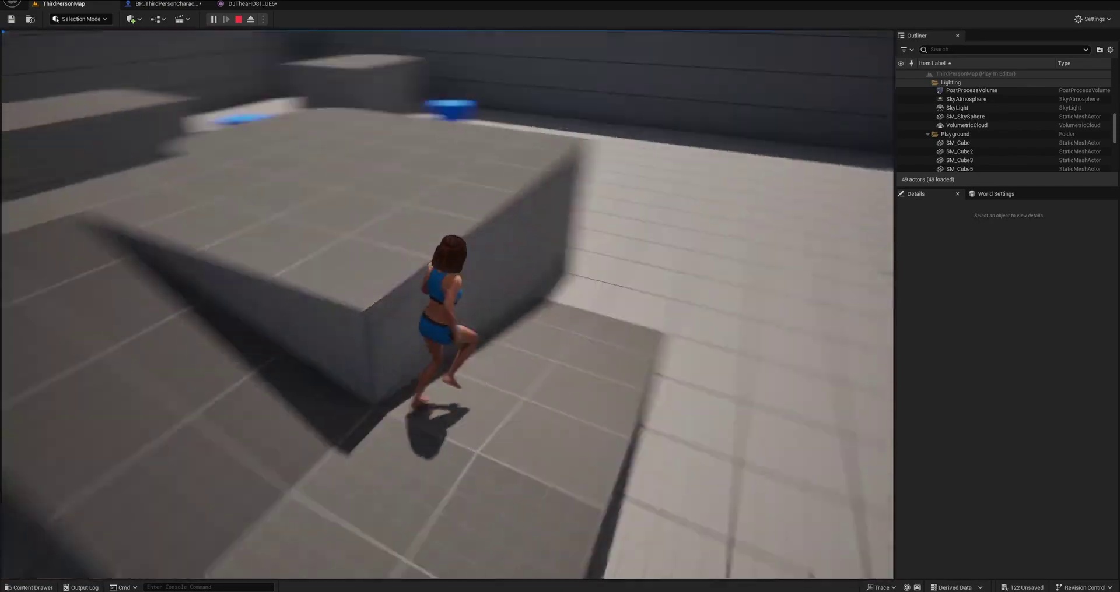
key("w")
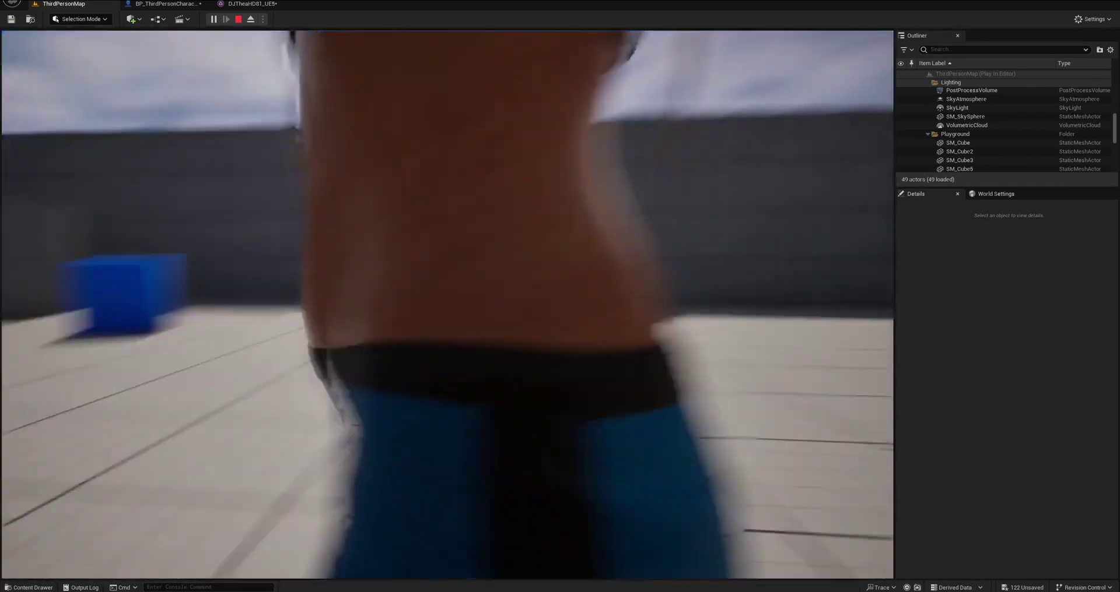
key("s")
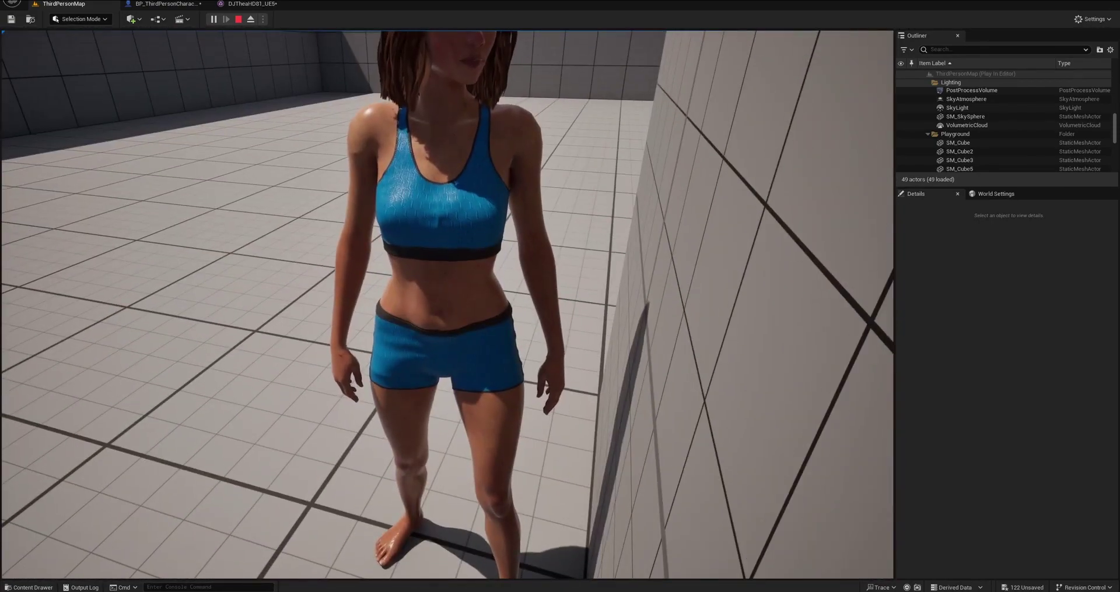
key("w")
key("space")
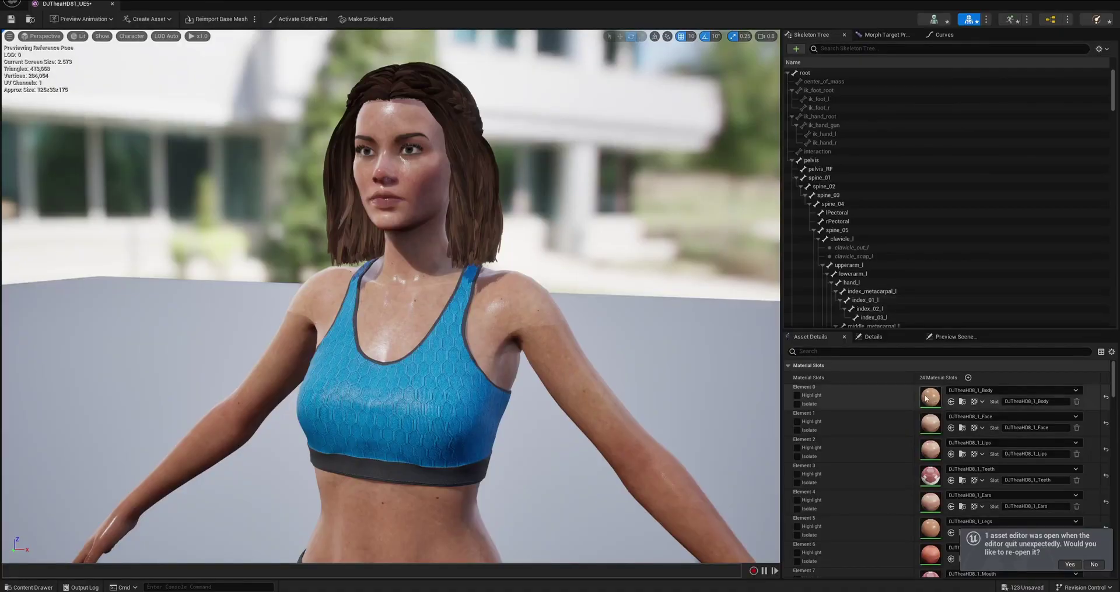
- Expand the Mesh import settings in the DJTheaHD81_UE5 Asset Details panel
scroll(913, 427, "down", 10)
scroll(912, 431, "down", 5)
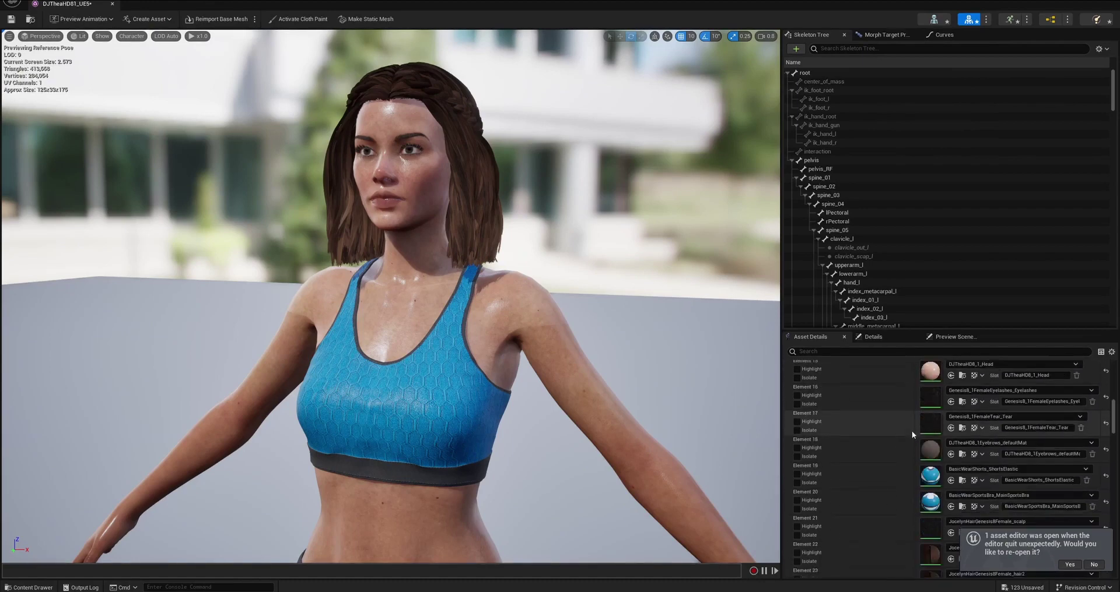
scroll(916, 436, "down", 5)
scroll(918, 428, "down", 3)
scroll(908, 447, "down", 5)
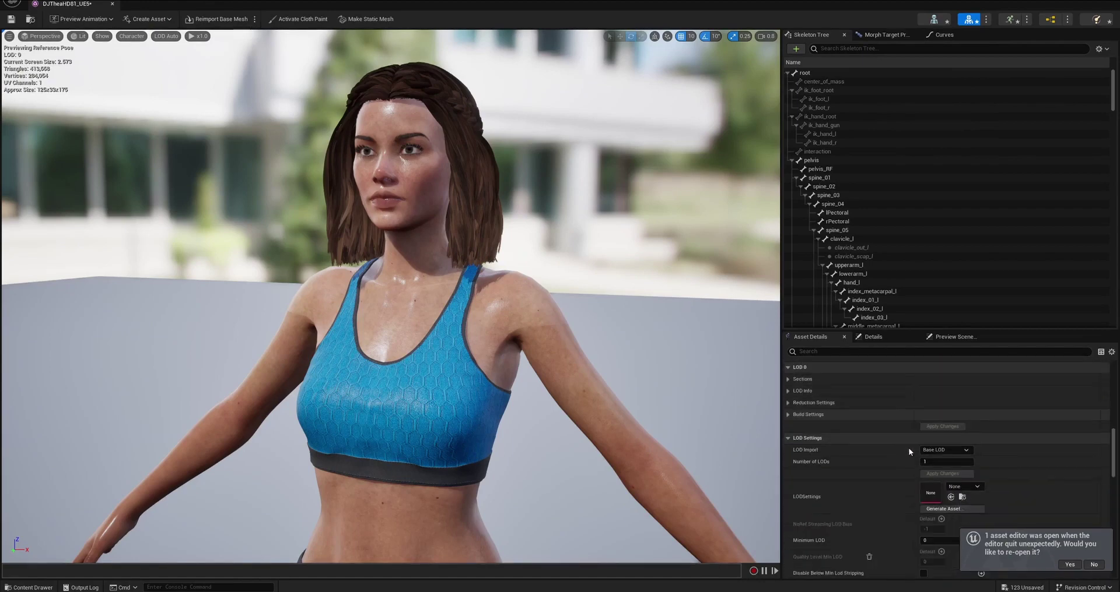
scroll(908, 449, "down", 5)
scroll(908, 450, "down", 5)
scroll(907, 452, "down", 5)
scroll(908, 449, "down", 5)
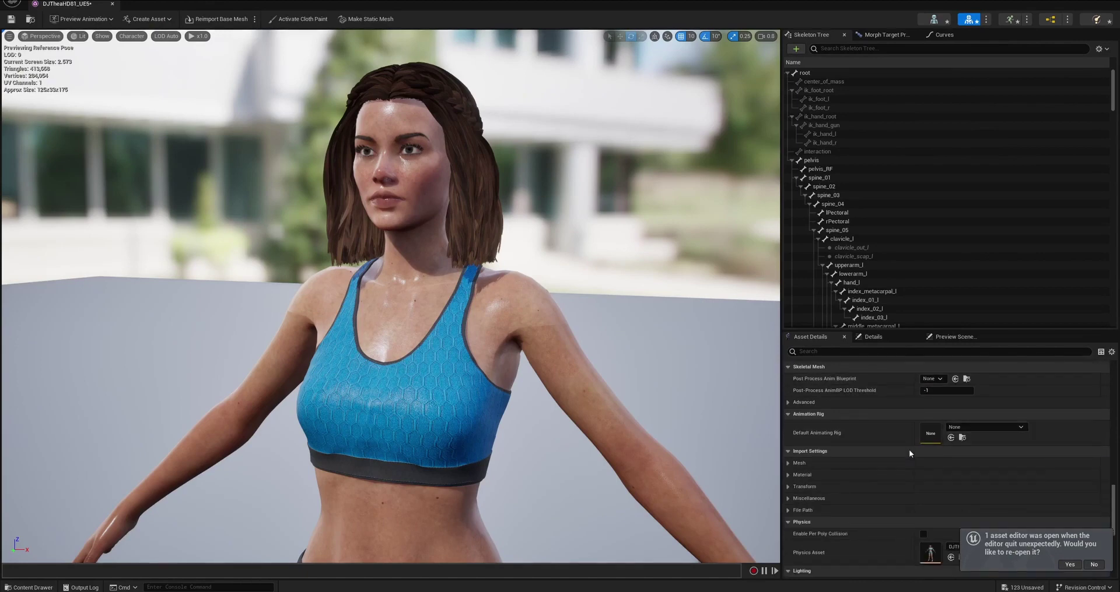
left_click(808, 463)
- Set Normal Import Method to Import Normals and Tangents and reimport the base mesh
scroll(838, 456, "down", 5)
scroll(839, 455, "down", 3)
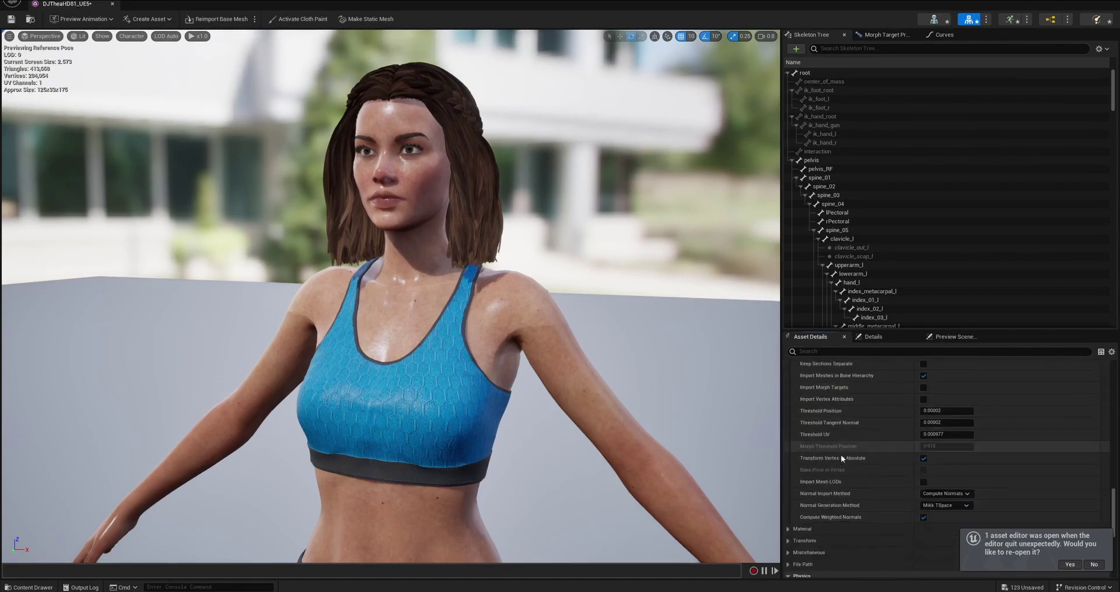
scroll(910, 464, "down", 2)
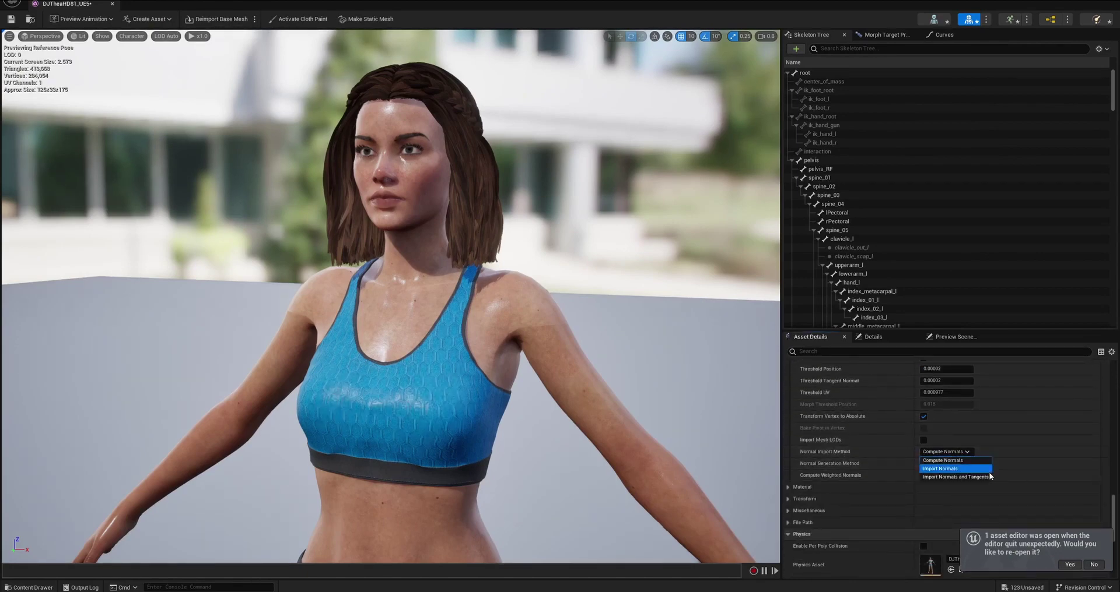
left_click(962, 478)
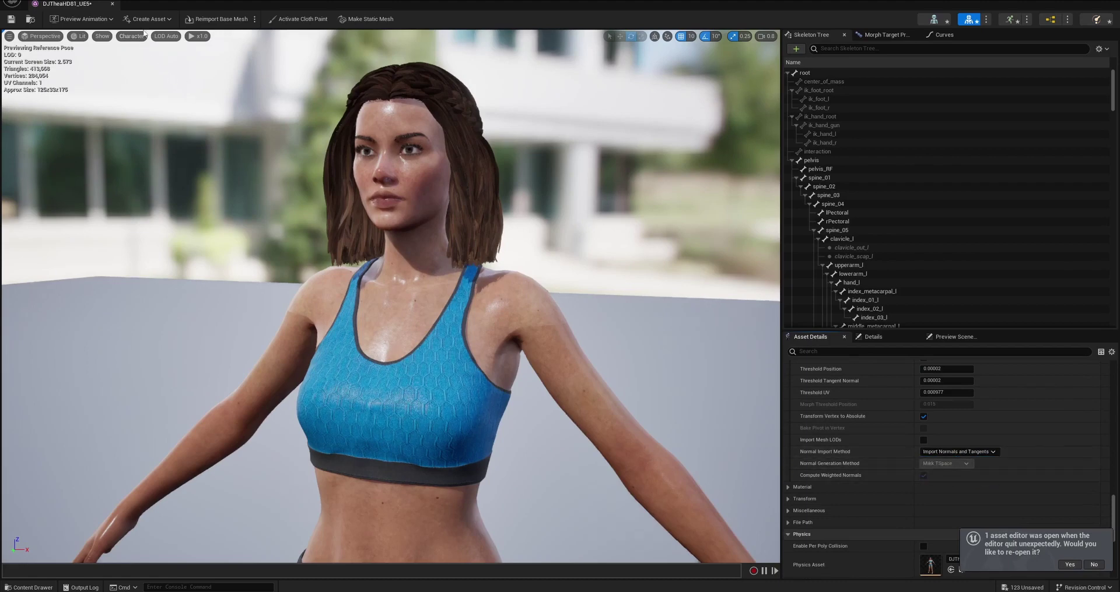
left_click(217, 19)
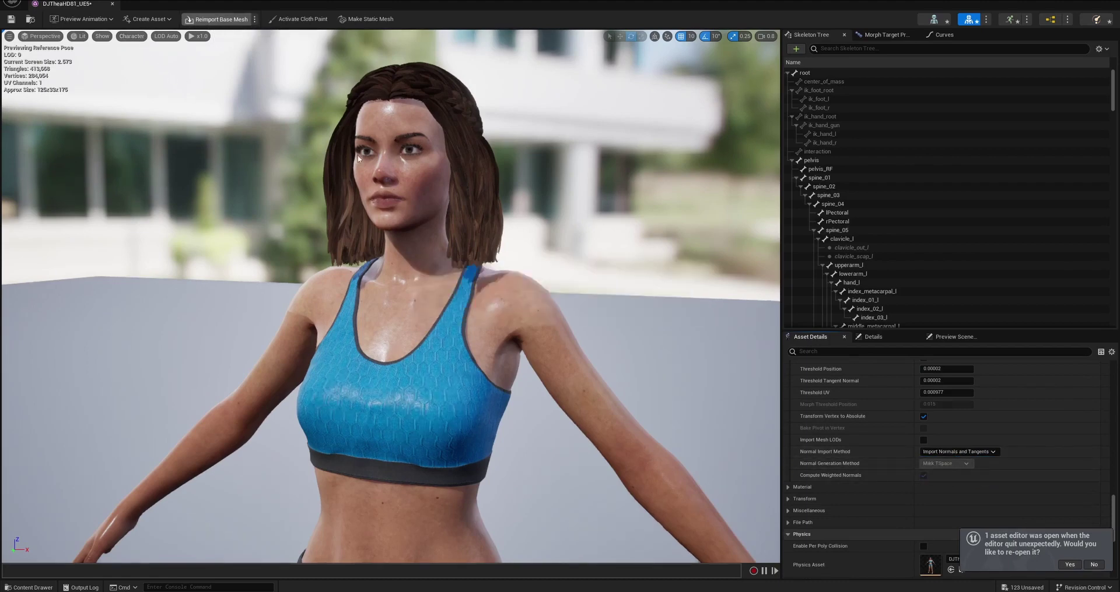